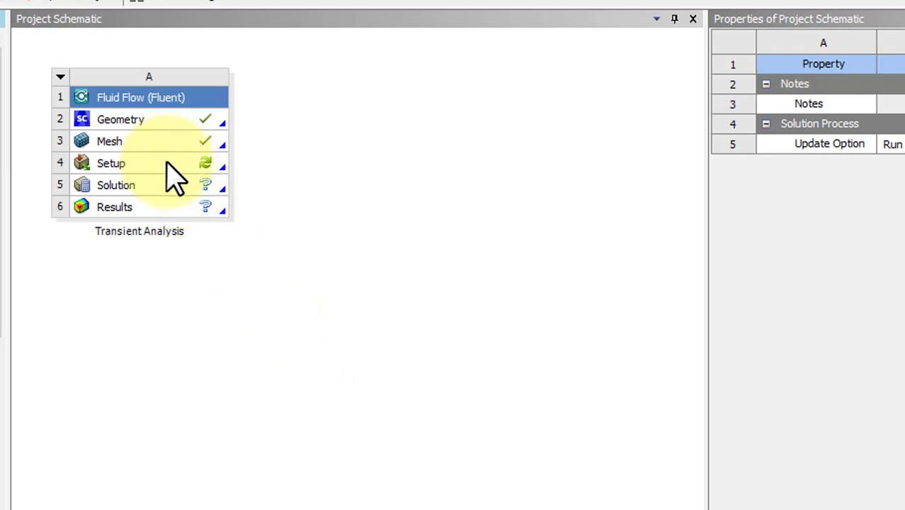
# Launch Fluent in Double Precision from the Transient Analysis Setup cell (A4)
pyautogui.click(166, 162)
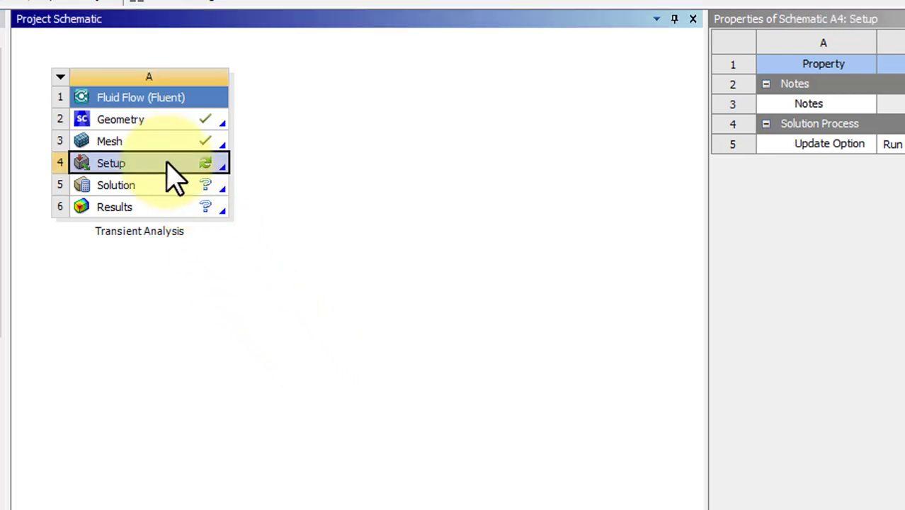
pyautogui.click(167, 163)
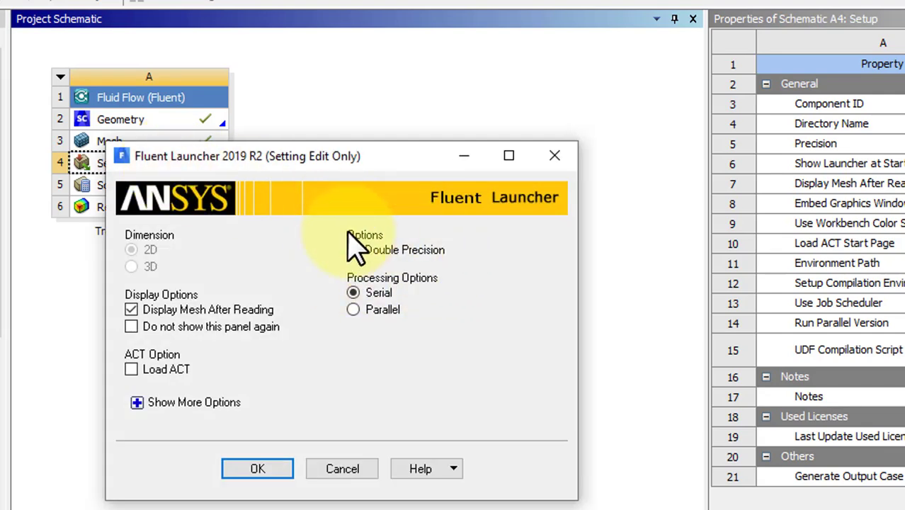
pyautogui.click(274, 469)
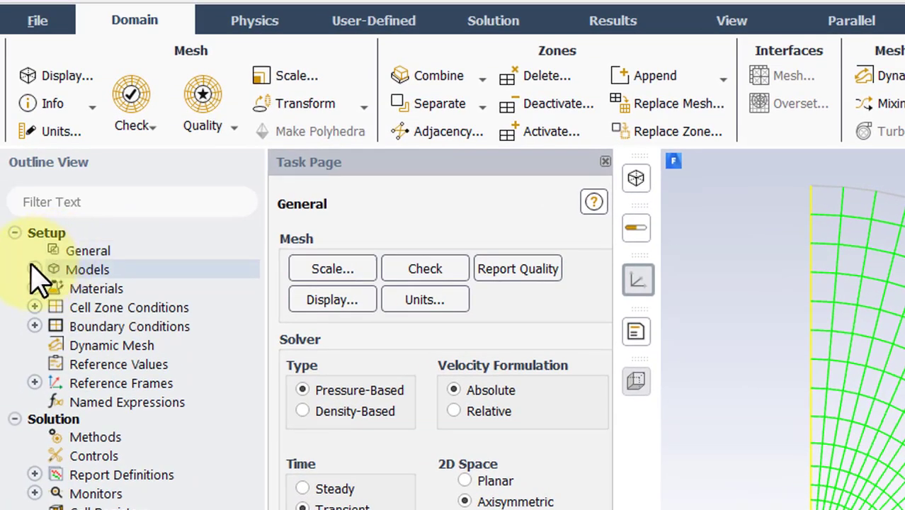
# Turn the Energy model on from the Models branch of the Outline View
pyautogui.click(34, 269)
pyautogui.rightClick(120, 308)
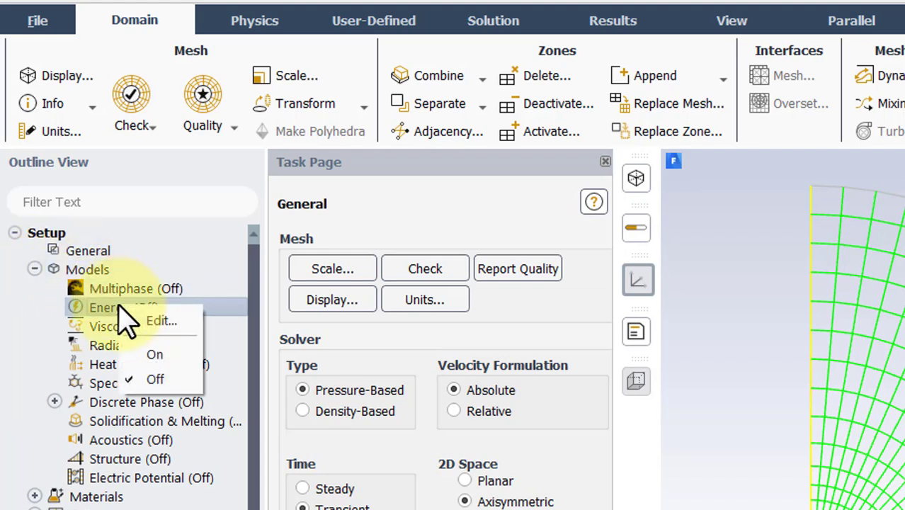
pyautogui.click(163, 354)
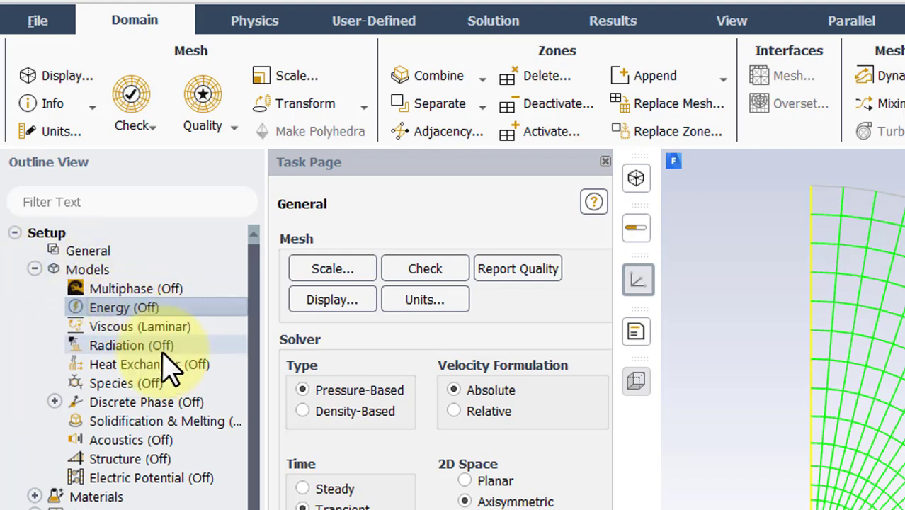
pyautogui.click(34, 269)
pyautogui.click(34, 289)
# Set the air material's density, specific heat and thermal conductivity to 1 and apply the change
pyautogui.click(55, 307)
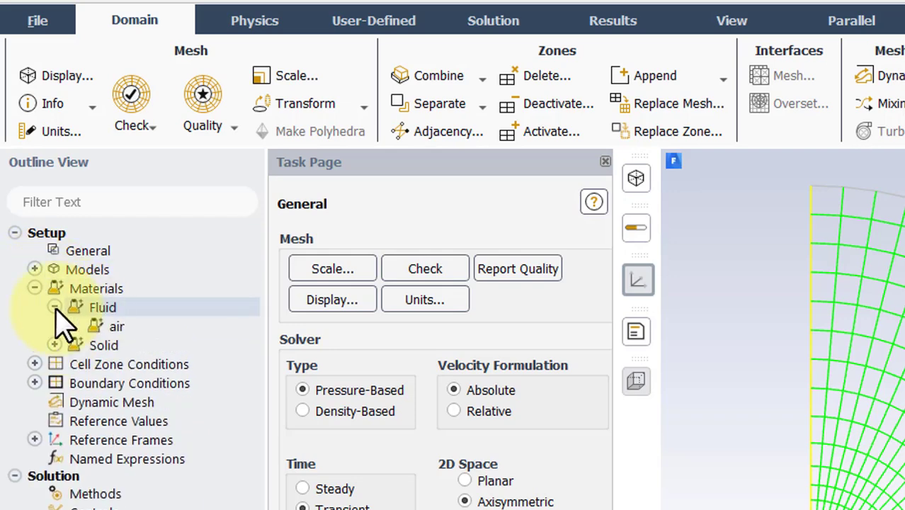
pyautogui.rightClick(124, 325)
pyautogui.click(166, 346)
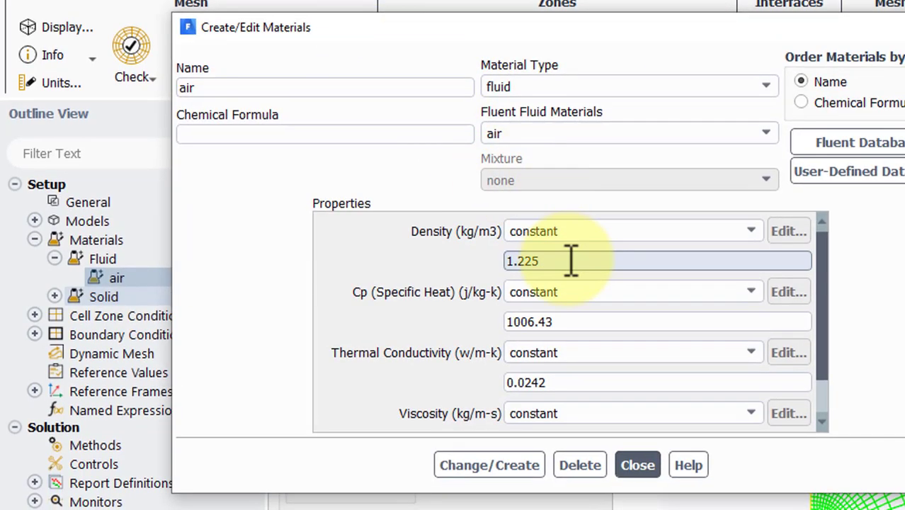
pyautogui.doubleClick(559, 261)
pyautogui.write('1')
pyautogui.doubleClick(570, 320)
pyautogui.write('1')
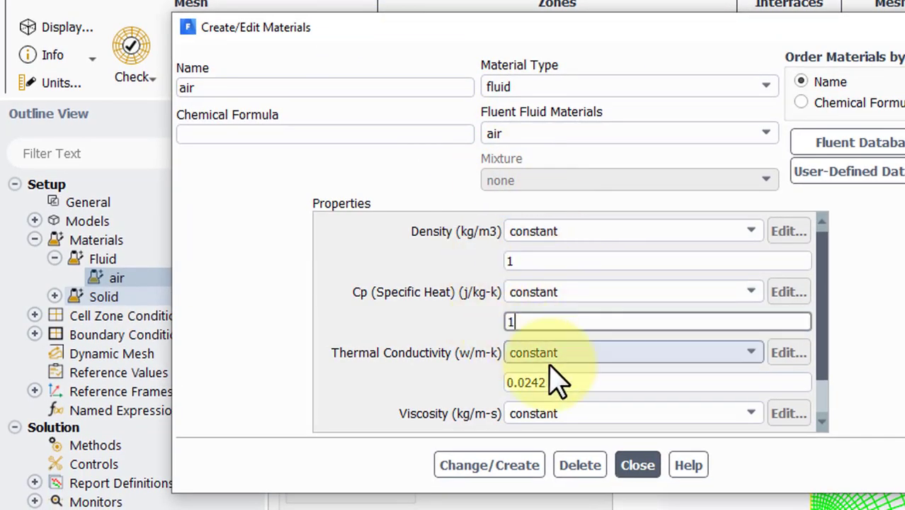
pyautogui.doubleClick(571, 383)
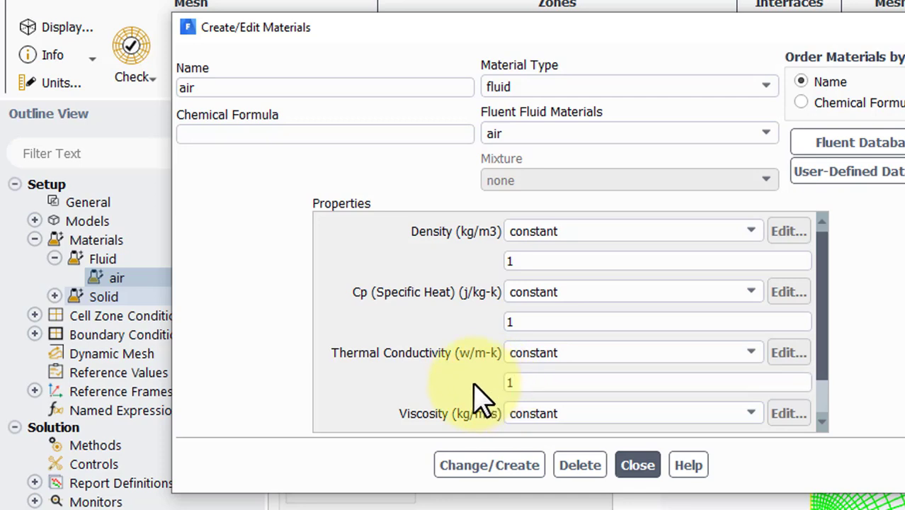
pyautogui.scroll(-2, 498, 413)
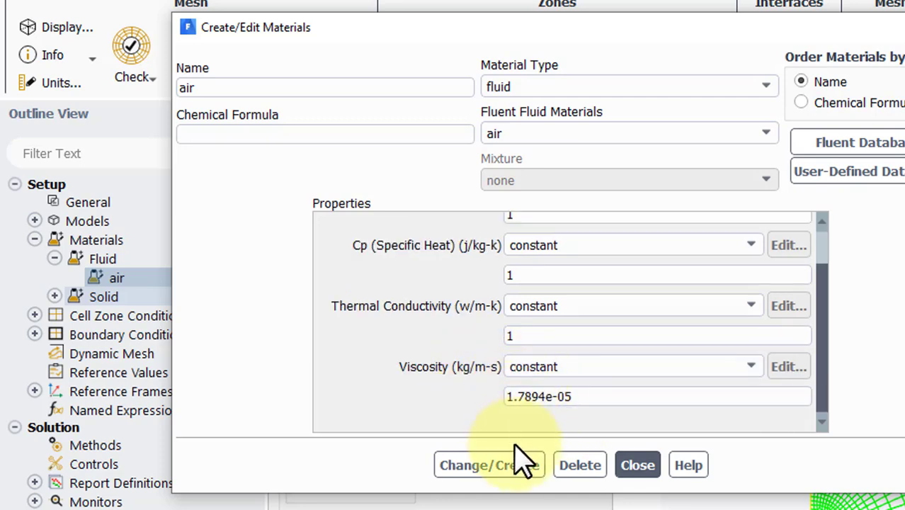
pyautogui.click(515, 464)
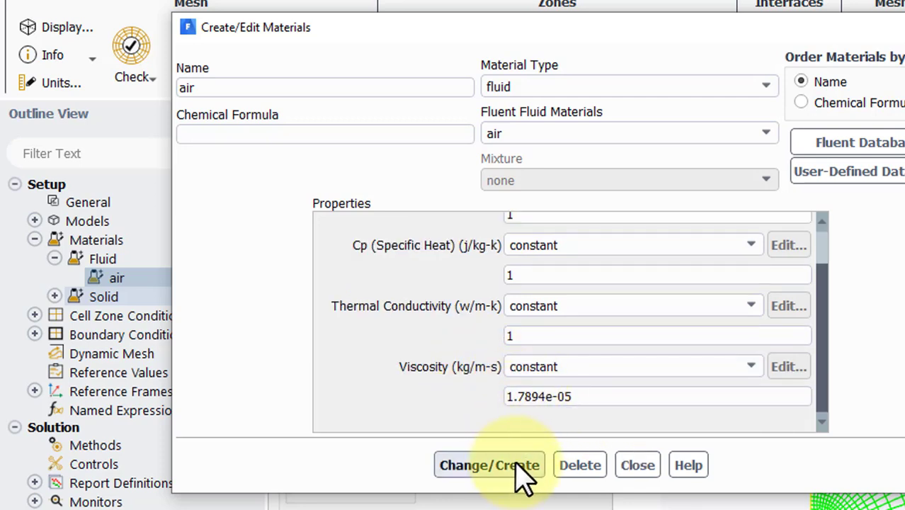
# Close the material editor and bring up the Boundary Conditions zone list
pyautogui.click(638, 466)
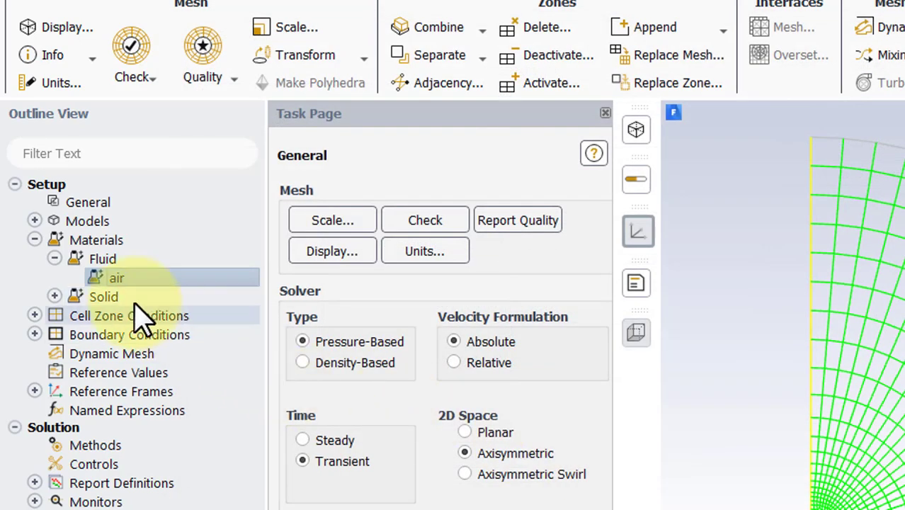
pyautogui.click(35, 239)
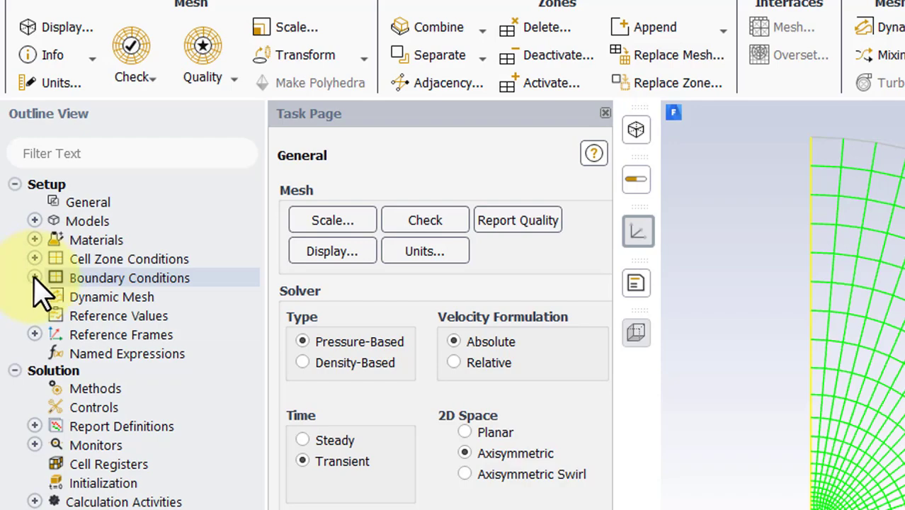
pyautogui.click(35, 278)
pyautogui.doubleClick(107, 278)
pyautogui.click(161, 276)
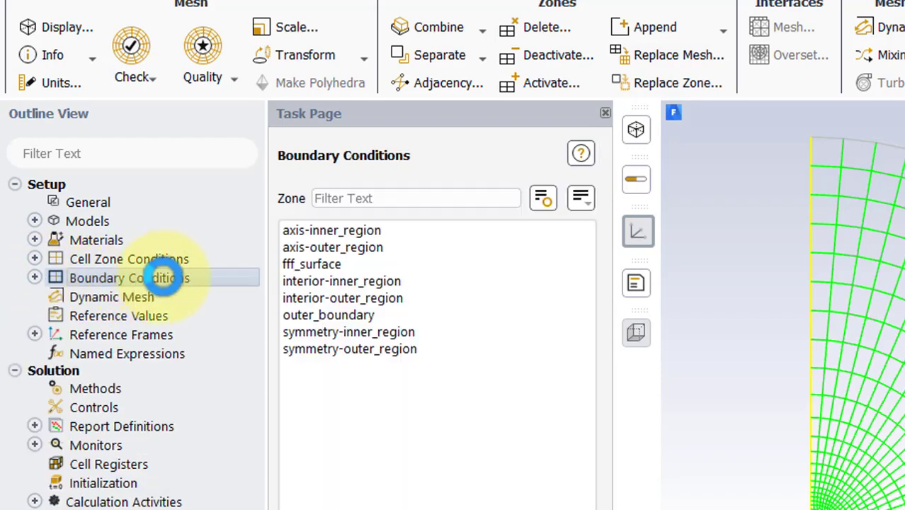
# Review the types of the axis, interior, outer_boundary and symmetry zones
pyautogui.click(360, 231)
pyautogui.click(357, 247)
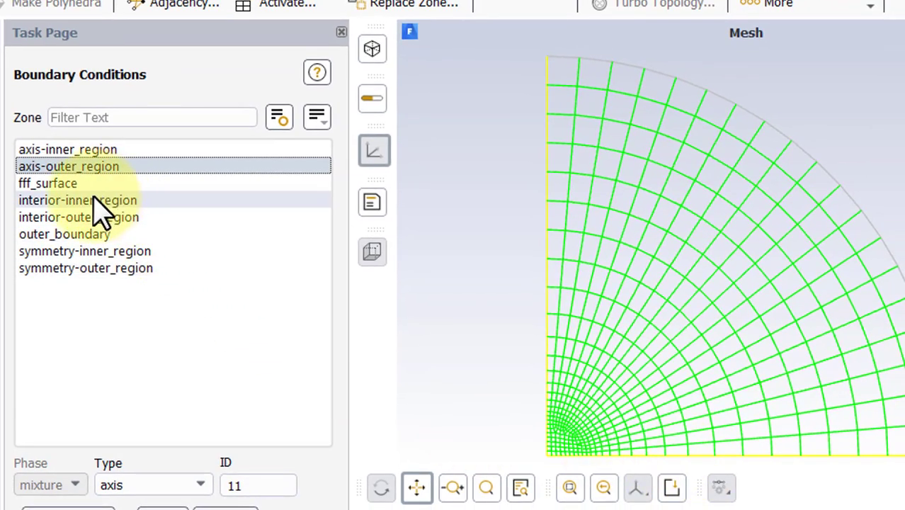
pyautogui.click(106, 201)
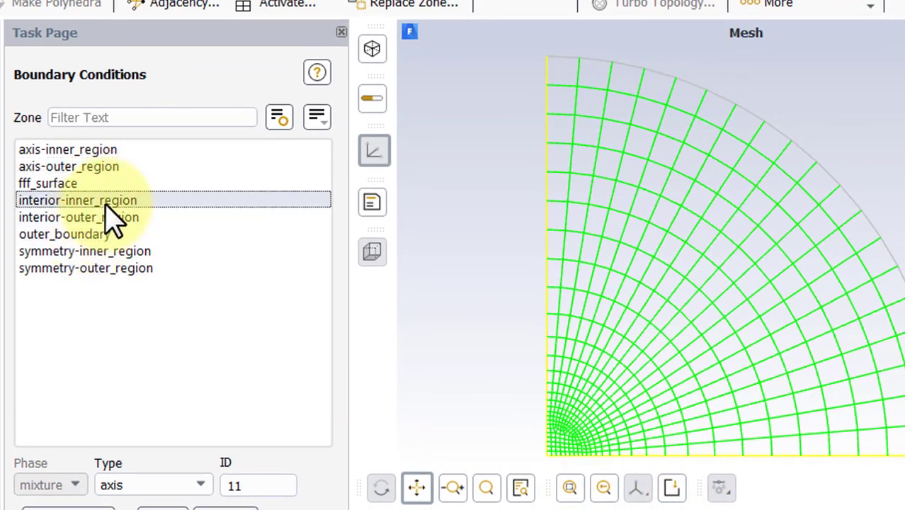
pyautogui.click(101, 235)
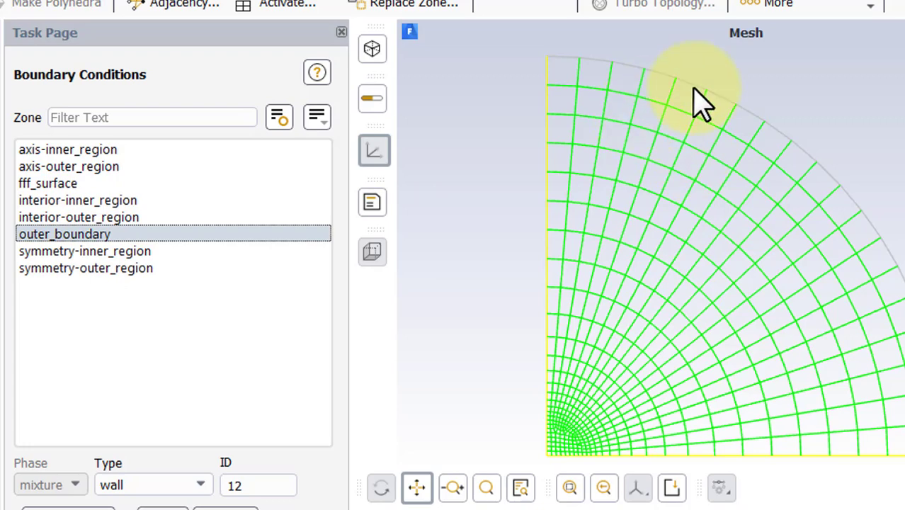
pyautogui.click(94, 253)
pyautogui.click(95, 270)
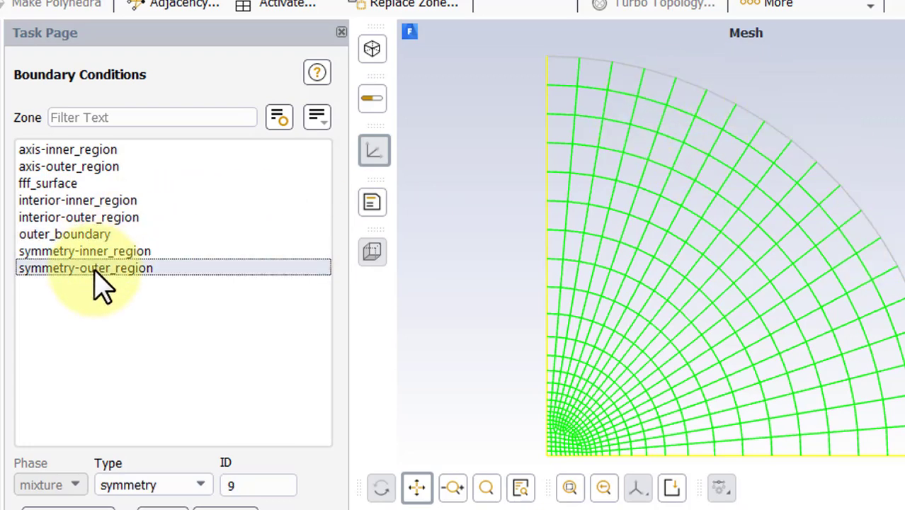
pyautogui.click(95, 234)
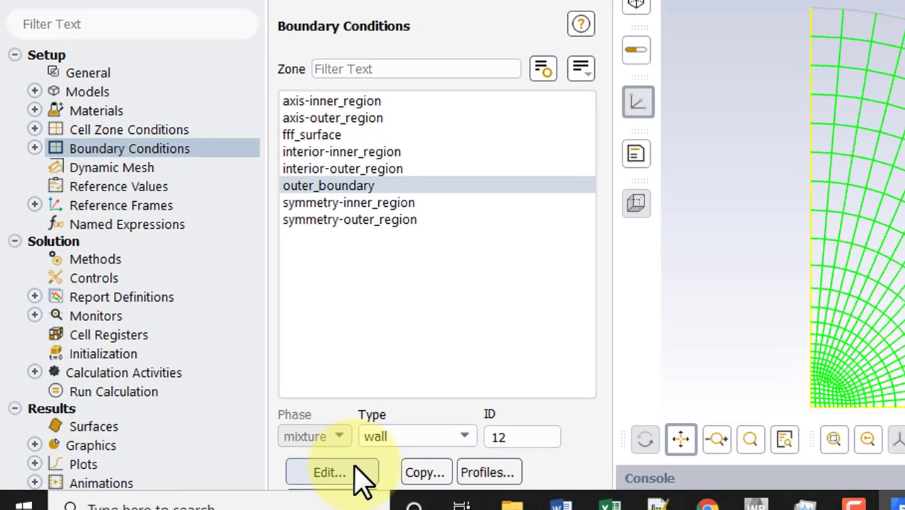
pyautogui.click(338, 479)
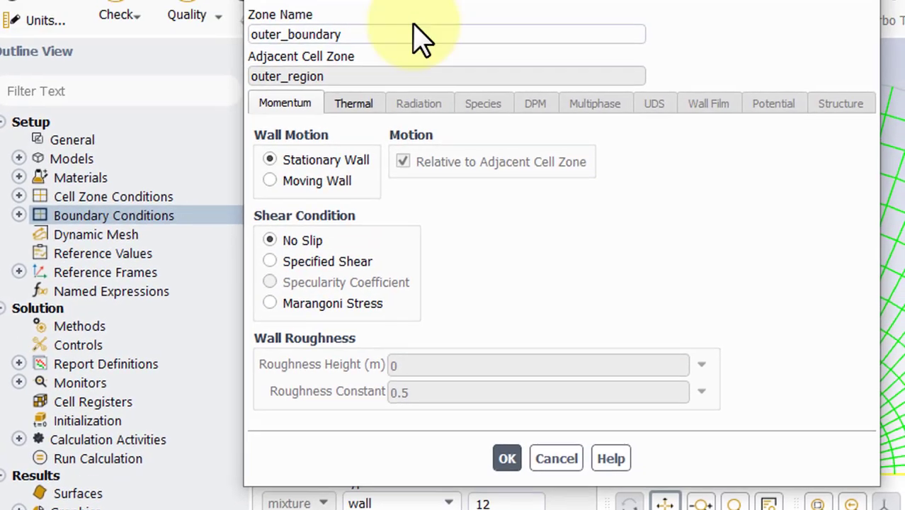
pyautogui.click(352, 106)
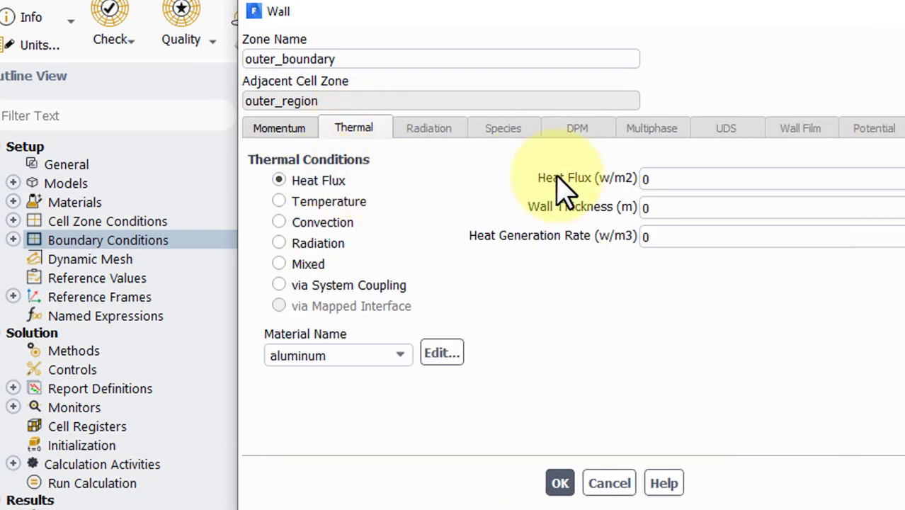
pyautogui.click(560, 483)
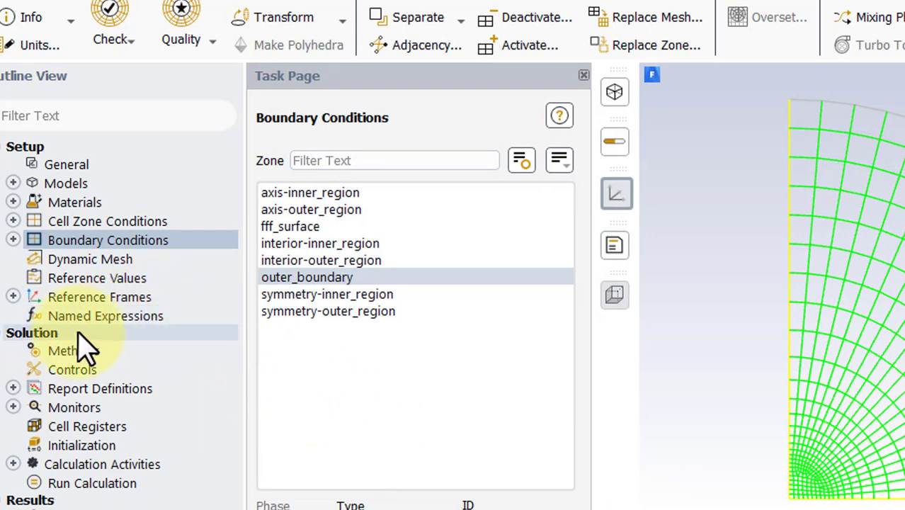
# Set the Solution Controls to solve only the Energy equation, with Flow switched off
pyautogui.click(82, 367)
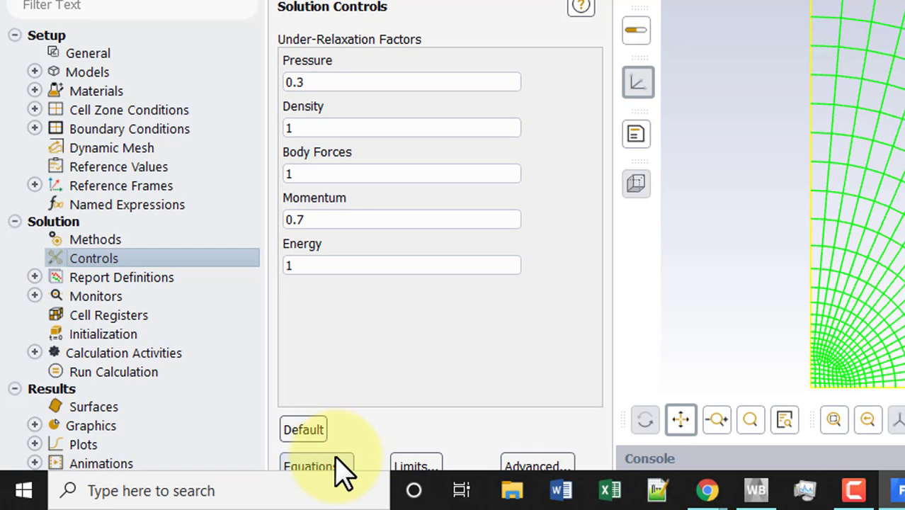
pyautogui.click(338, 466)
pyautogui.moveTo(390, 199); pyautogui.dragTo(392, 124)
pyautogui.click(332, 188)
pyautogui.click(318, 380)
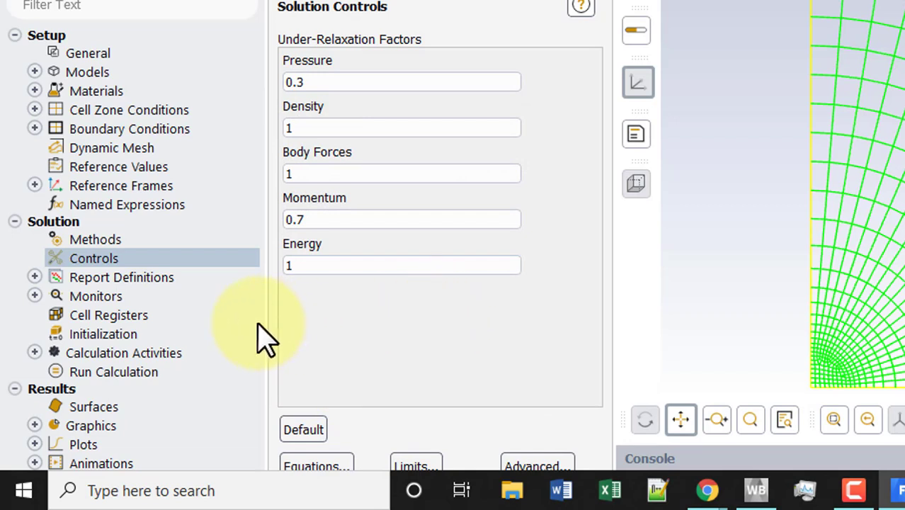
# Start a new Volume-Average report from the Report Definitions context menu
pyautogui.click(36, 277)
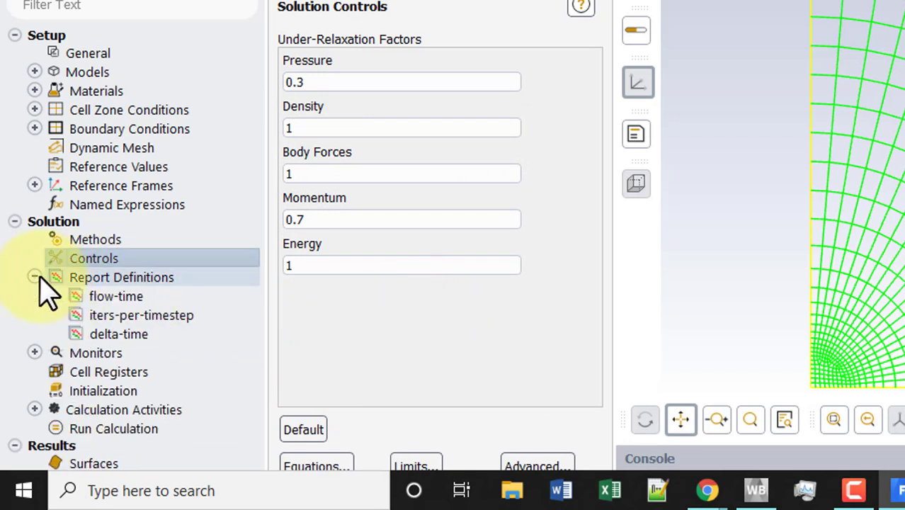
pyautogui.rightClick(119, 279)
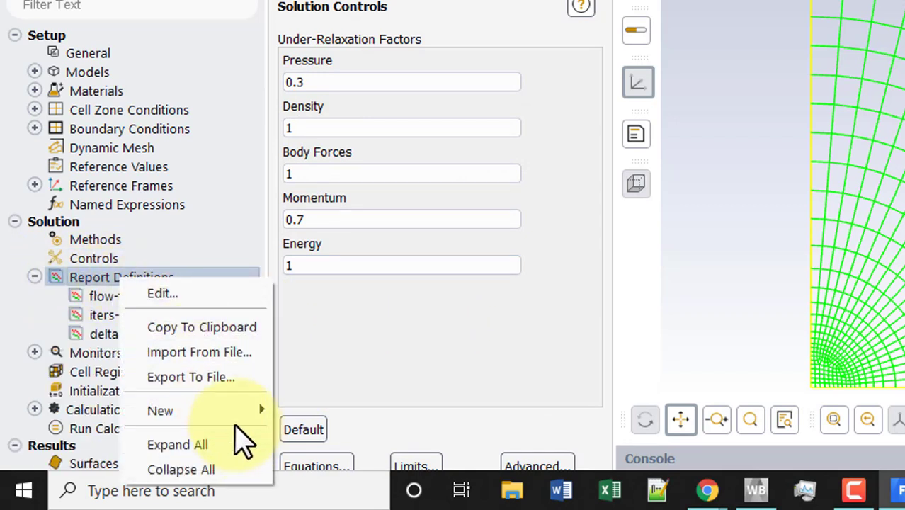
pyautogui.moveTo(232, 418)
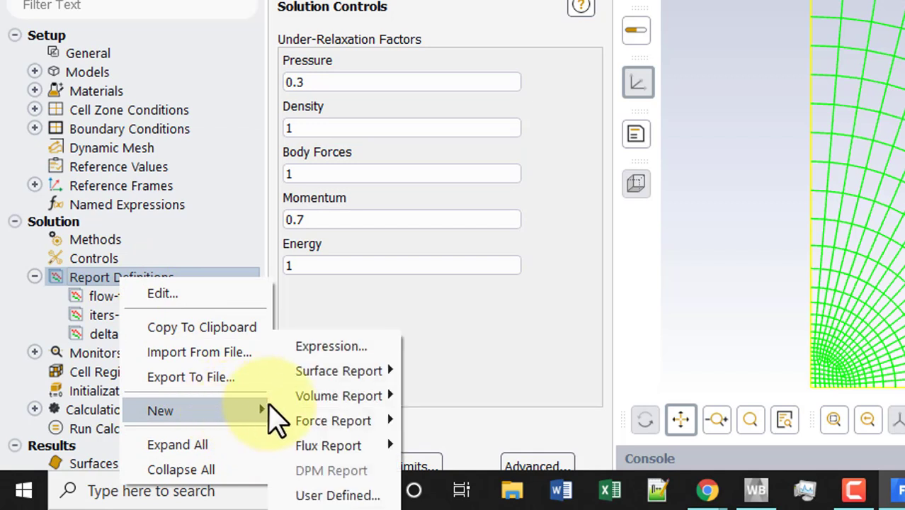
pyautogui.moveTo(327, 397)
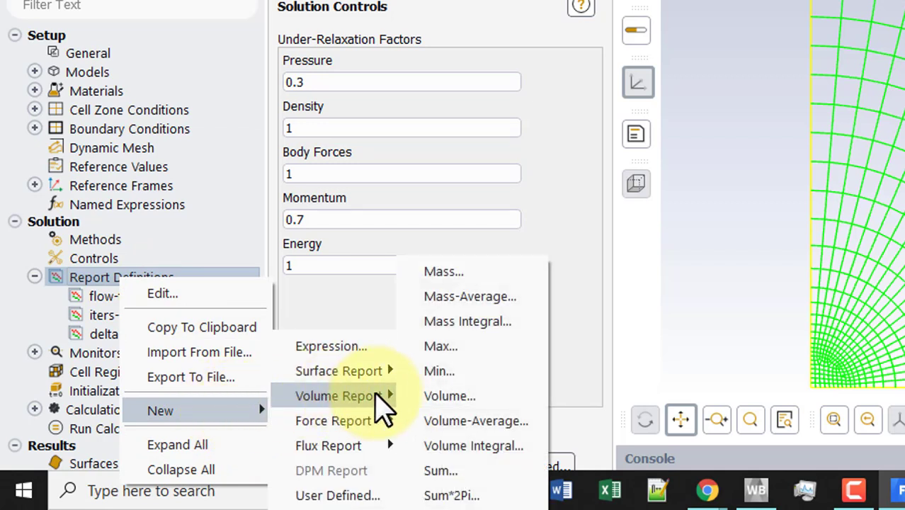
pyautogui.click(471, 421)
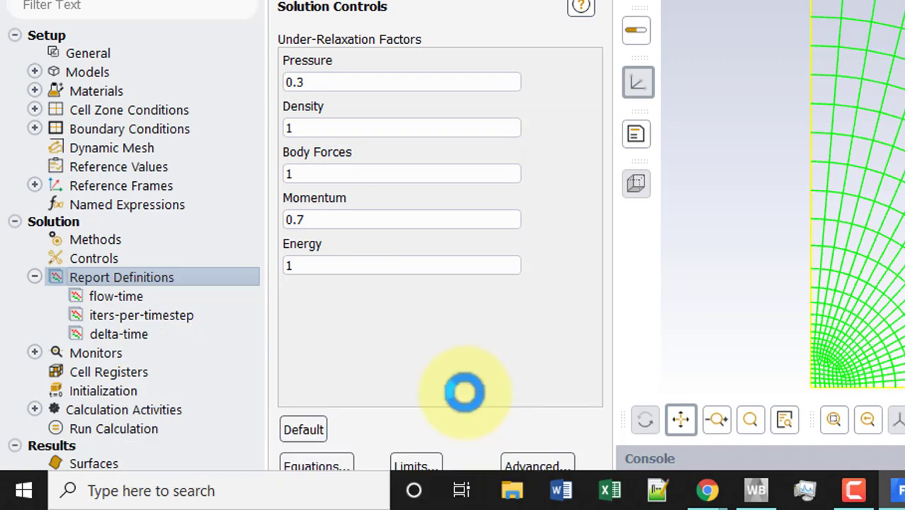
# Define temp-ave as a Temperature volume-average over inner_region, with report file, plot and console output
pyautogui.moveTo(580, 204); pyautogui.dragTo(468, 10)
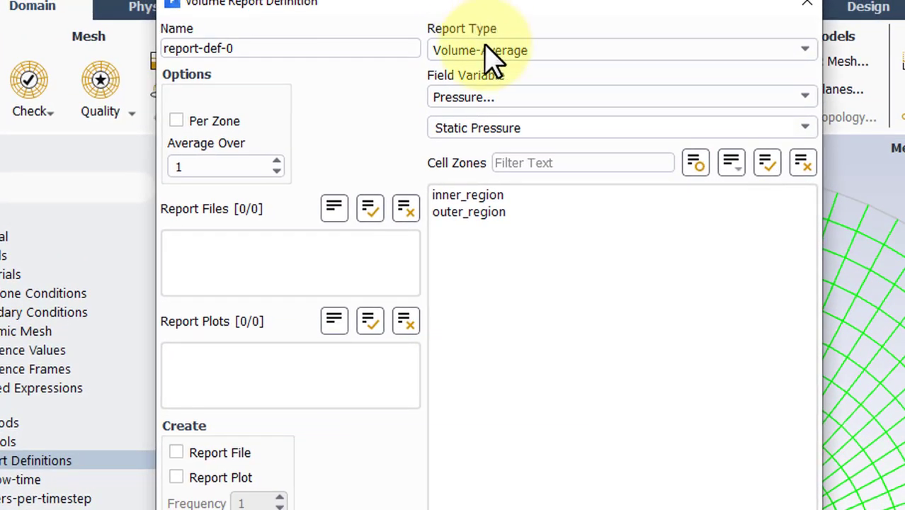
pyautogui.moveTo(326, 48); pyautogui.dragTo(145, 51)
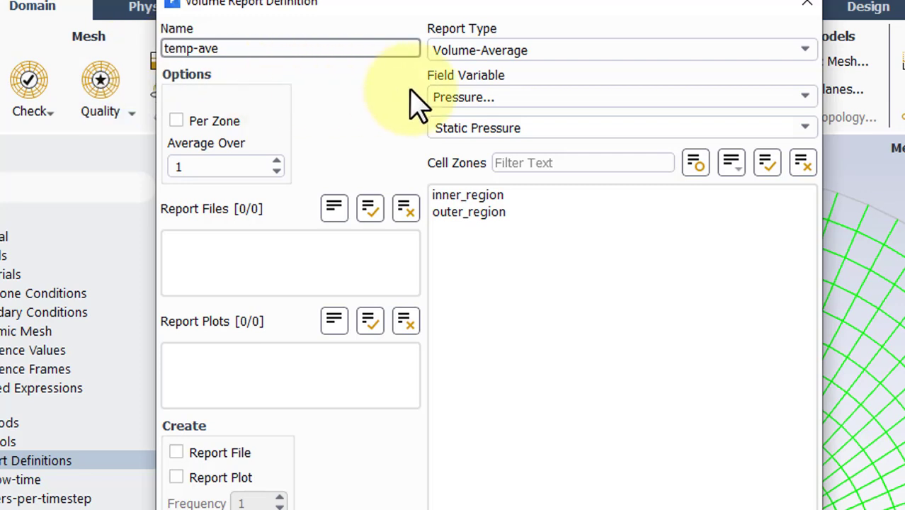
pyautogui.click(506, 99)
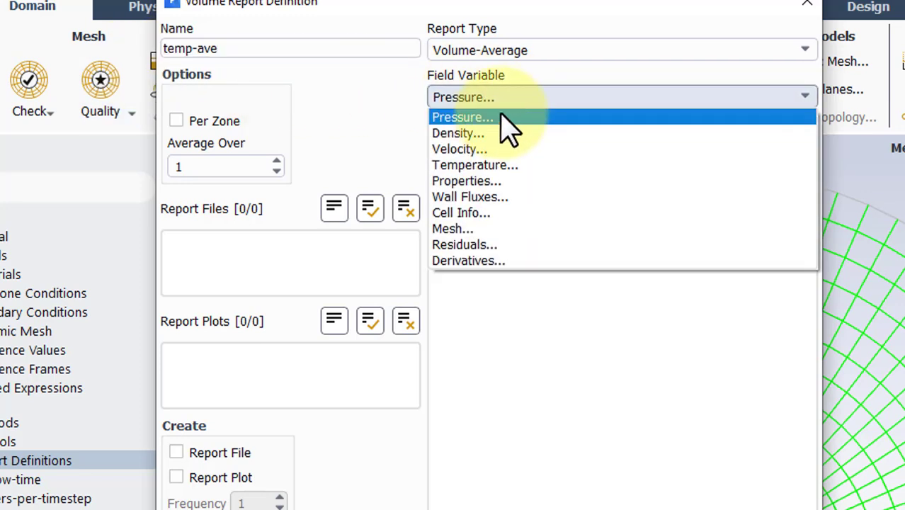
pyautogui.click(511, 165)
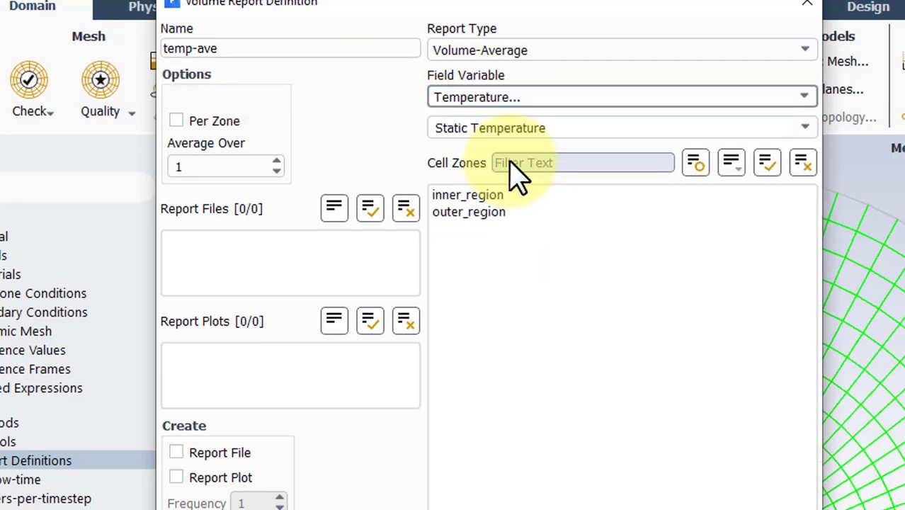
pyautogui.click(489, 196)
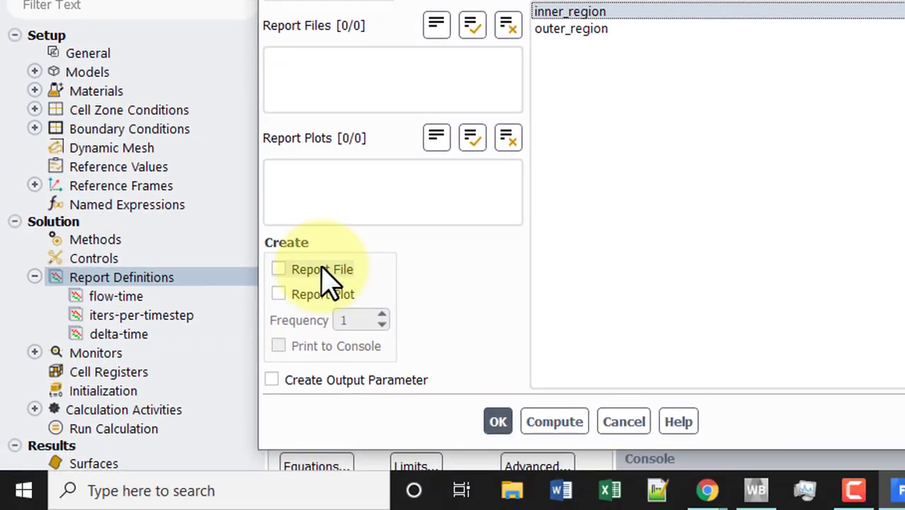
pyautogui.click(212, 448)
pyautogui.click(211, 474)
pyautogui.click(322, 348)
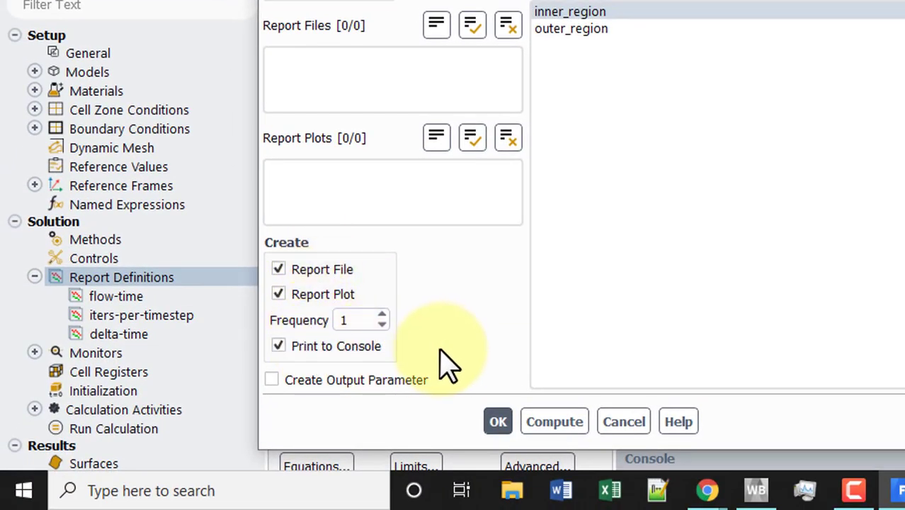
# Save the temp-ave report and show Solution Initialization with its 300 K standard temperature
pyautogui.click(498, 423)
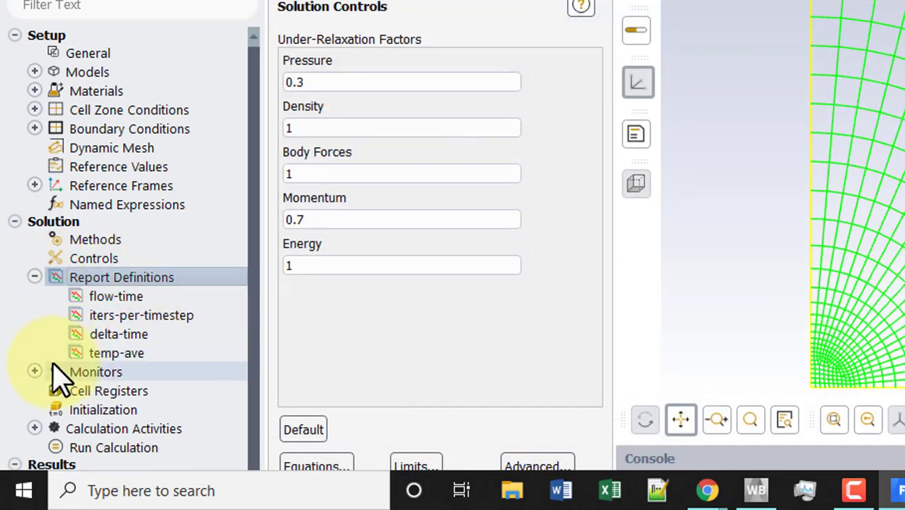
pyautogui.click(35, 276)
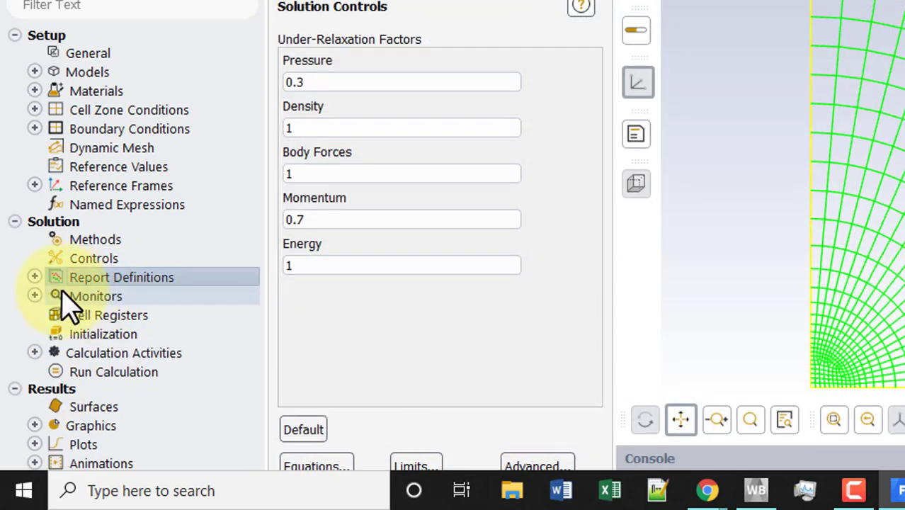
pyautogui.click(36, 295)
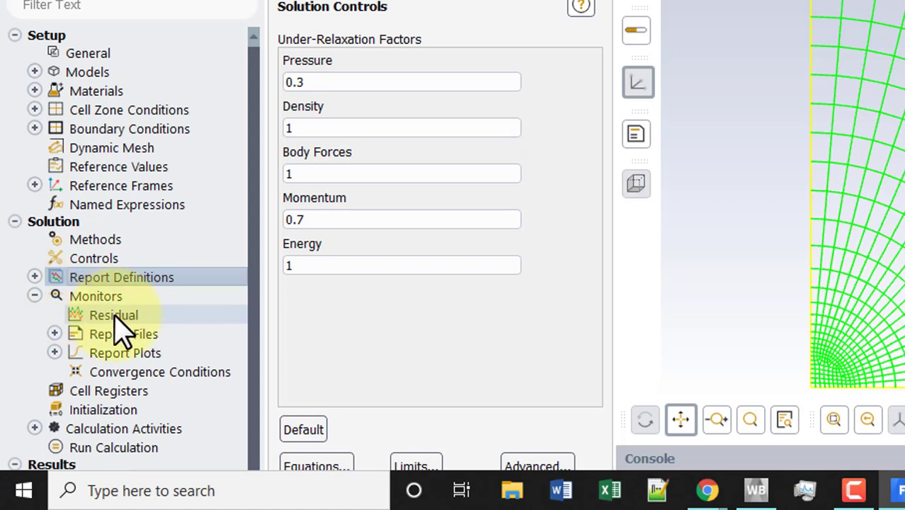
pyautogui.scroll(-1, 120, 330)
pyautogui.click(138, 397)
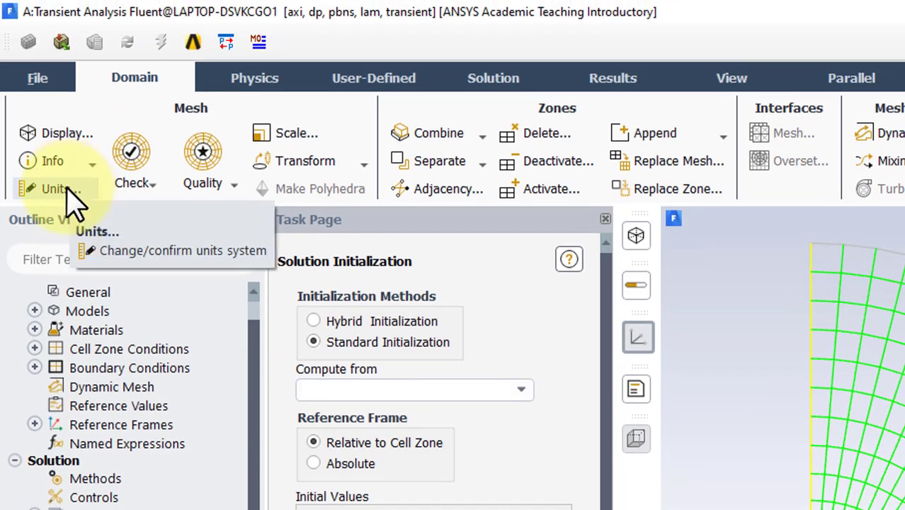
# Change the temperature unit to Celsius (c), so the initial temperature reads 26.85 c
pyautogui.click(68, 188)
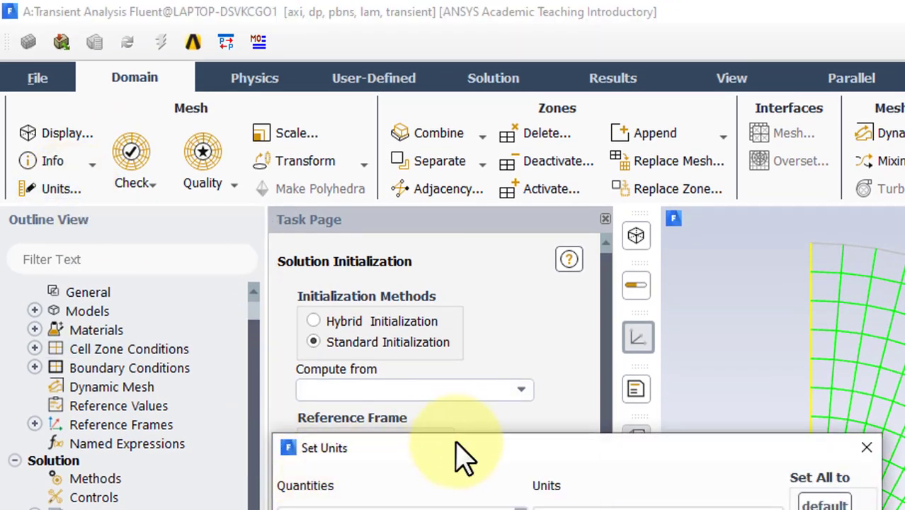
pyautogui.moveTo(464, 457); pyautogui.dragTo(441, 226)
pyautogui.scroll(-12, 391, 371)
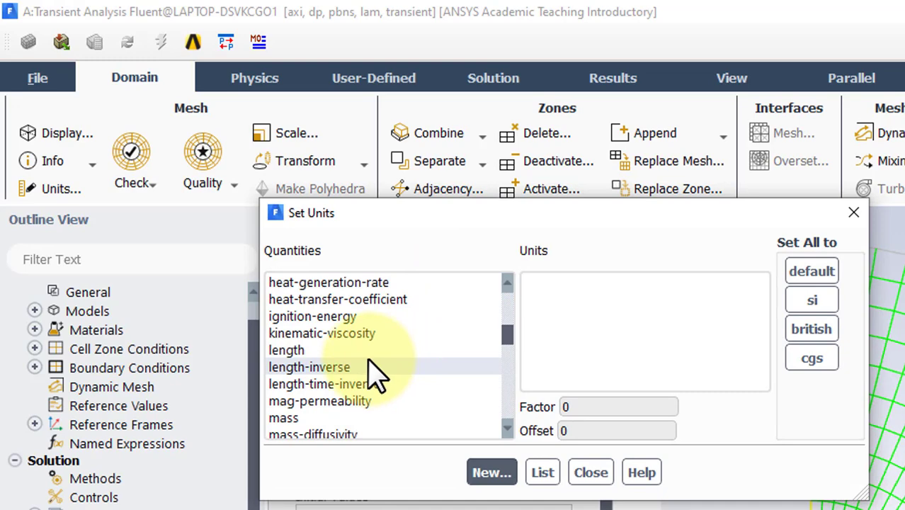
pyautogui.scroll(-20, 367, 361)
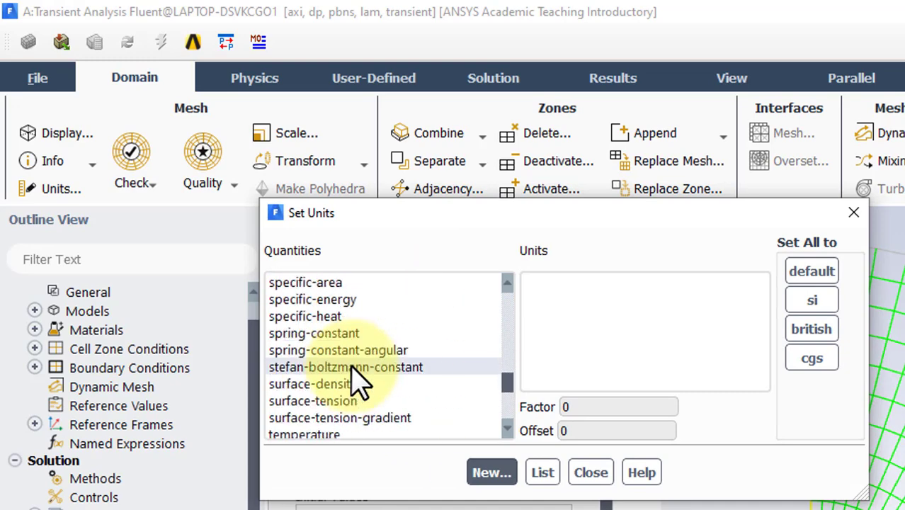
pyautogui.scroll(-2, 361, 382)
pyautogui.click(337, 331)
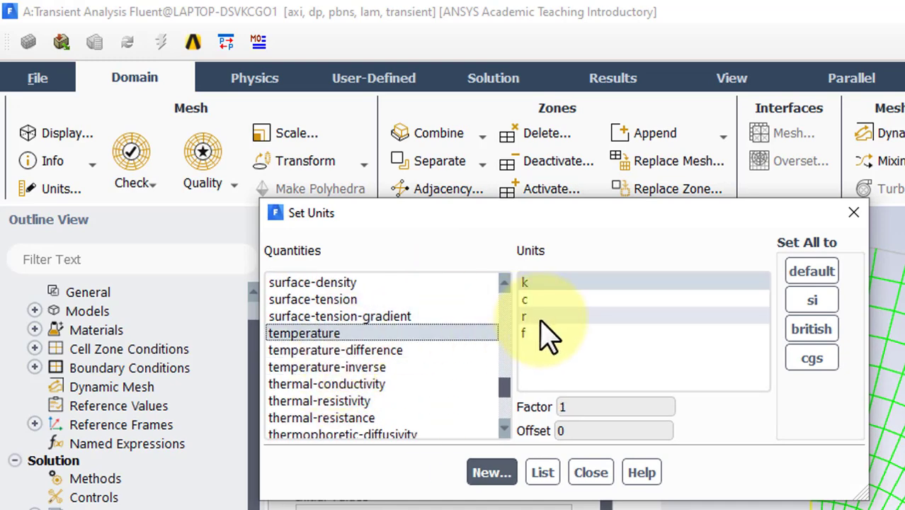
pyautogui.click(565, 301)
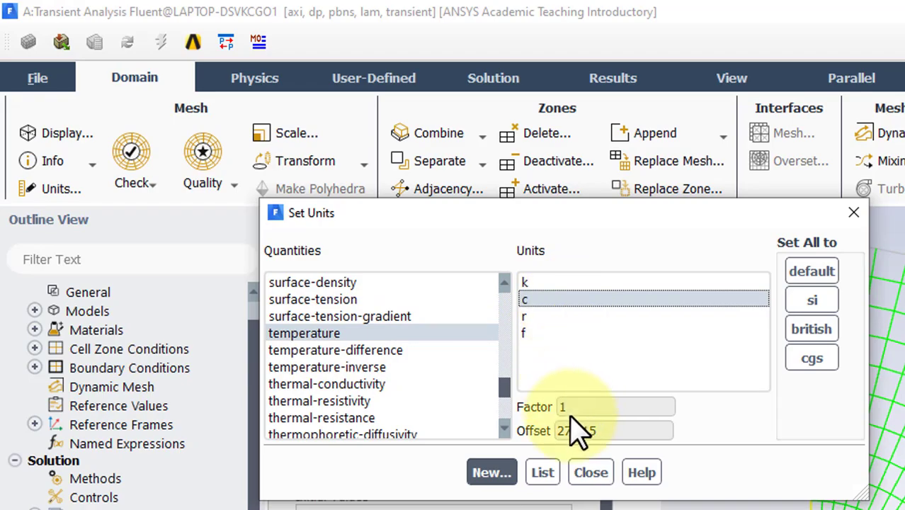
pyautogui.click(592, 474)
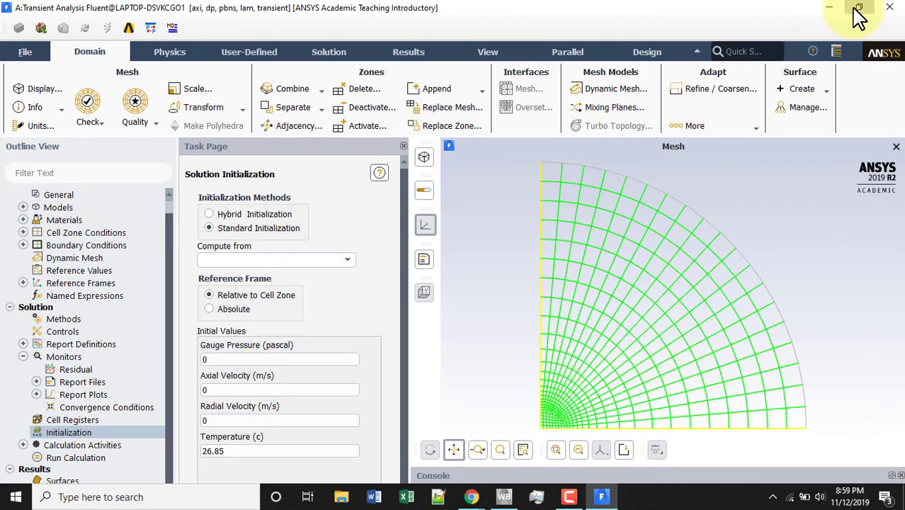
# Enter 0 c as the initial temperature for the standard initialization
pyautogui.click(859, 17)
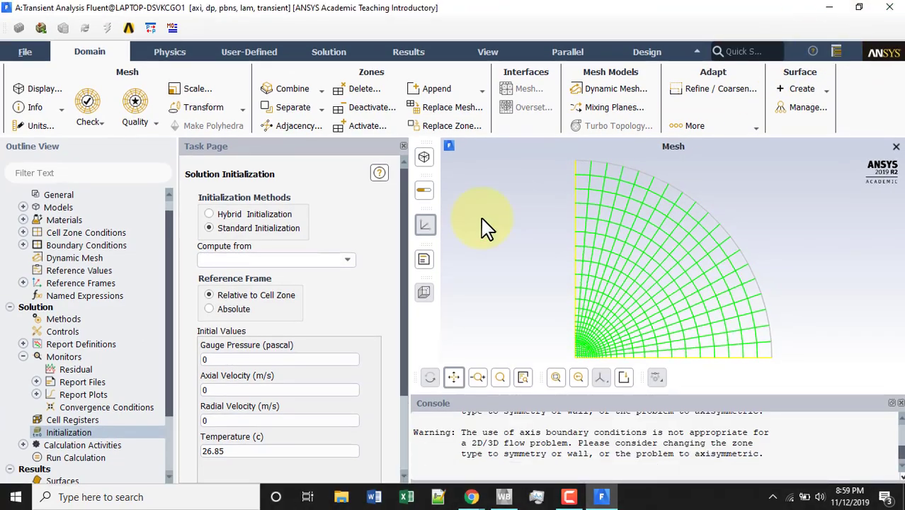
pyautogui.scroll(-3, 368, 322)
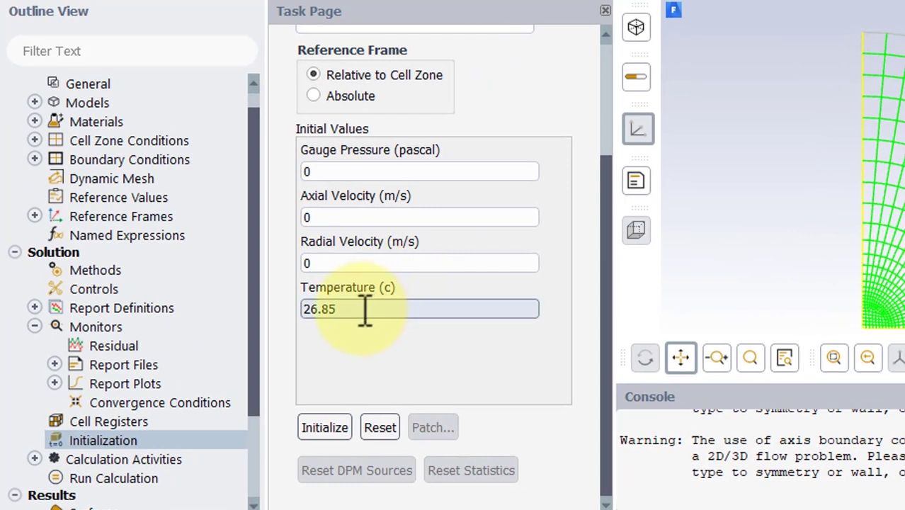
pyautogui.write('0')
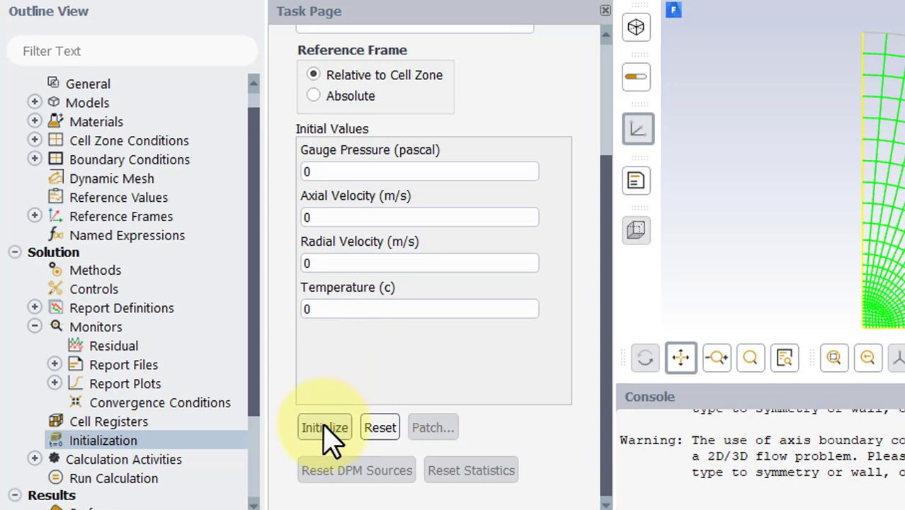
# Patch a Temperature value of 1 into the inner_region zone, then close the Patch dialog
pyautogui.click(430, 432)
pyautogui.moveTo(556, 203); pyautogui.dragTo(531, 25)
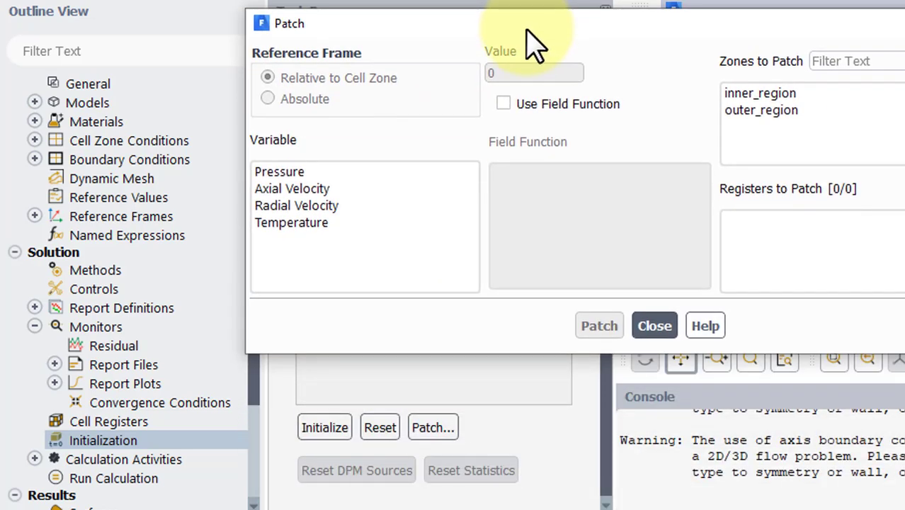
pyautogui.click(339, 220)
pyautogui.moveTo(550, 69); pyautogui.dragTo(485, 73)
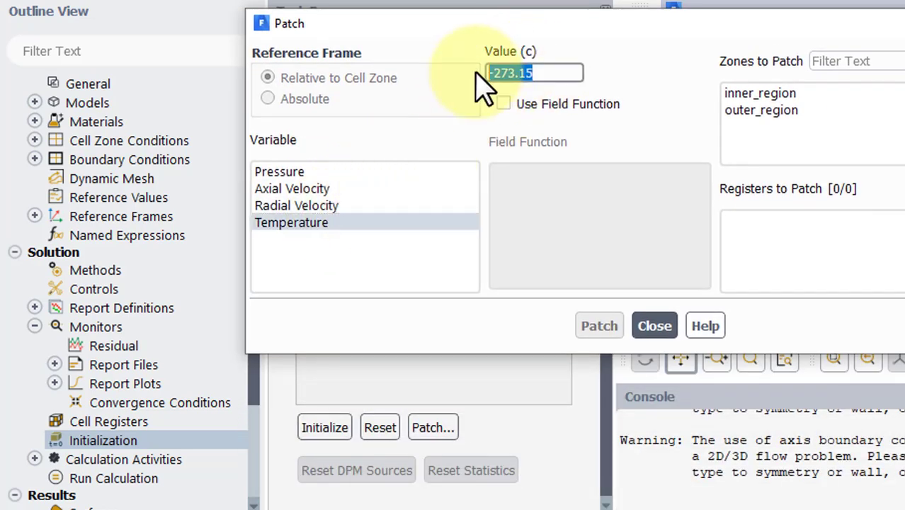
pyautogui.write('1')
pyautogui.click(760, 93)
pyautogui.click(761, 109)
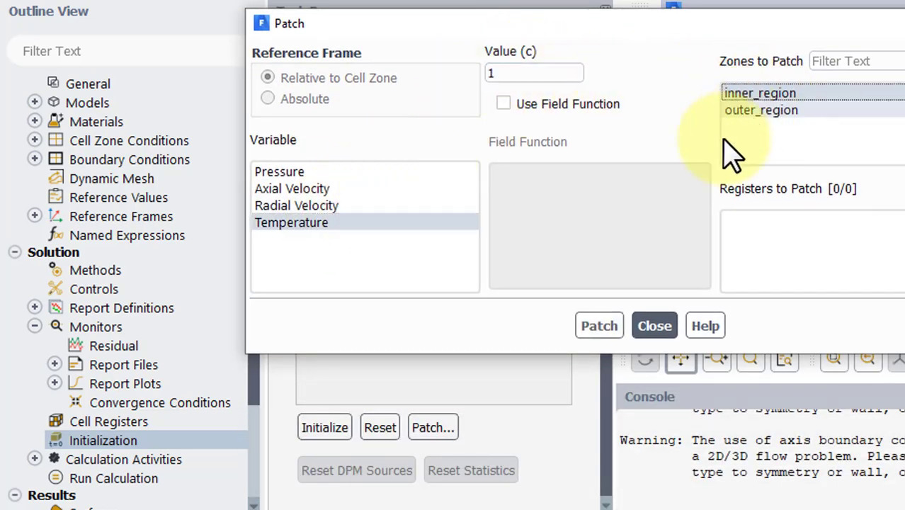
pyautogui.click(599, 330)
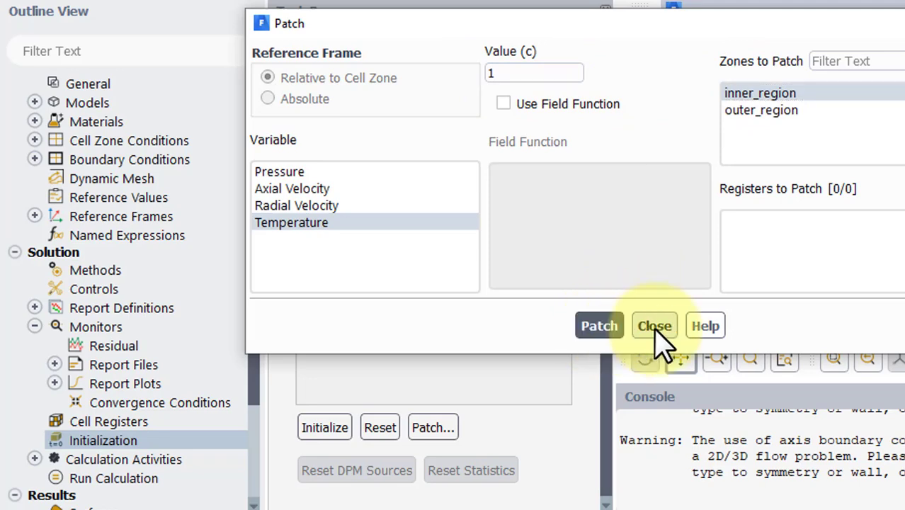
pyautogui.click(655, 327)
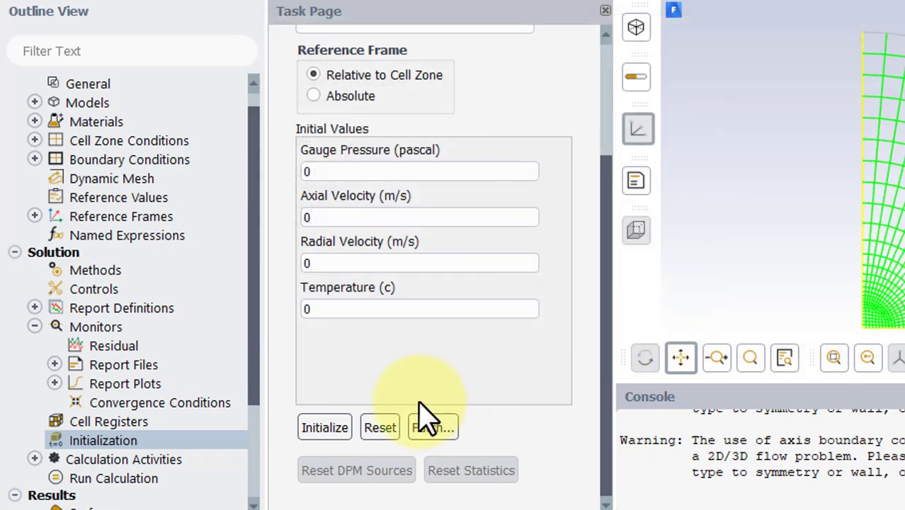
# Create a new Solution Data Export, export-1, under Automatic Export in Calculation Activities
pyautogui.doubleClick(147, 461)
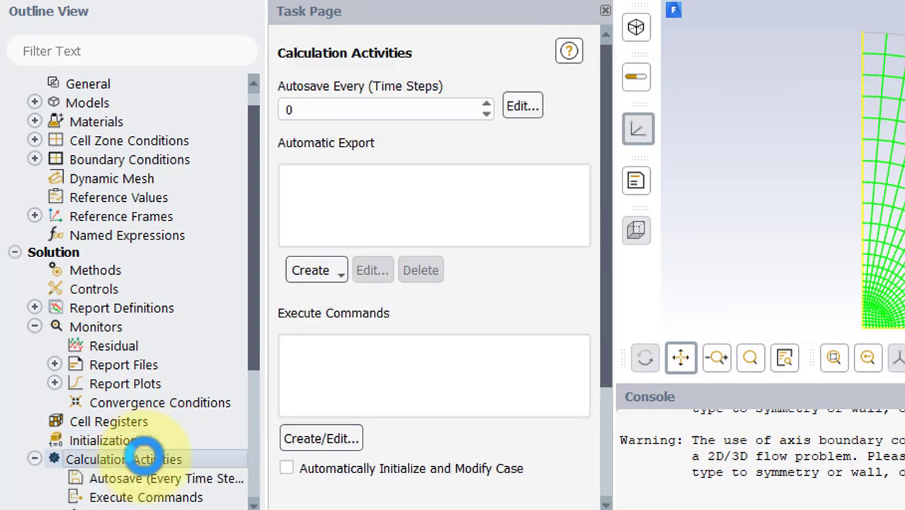
pyautogui.click(316, 270)
pyautogui.click(347, 301)
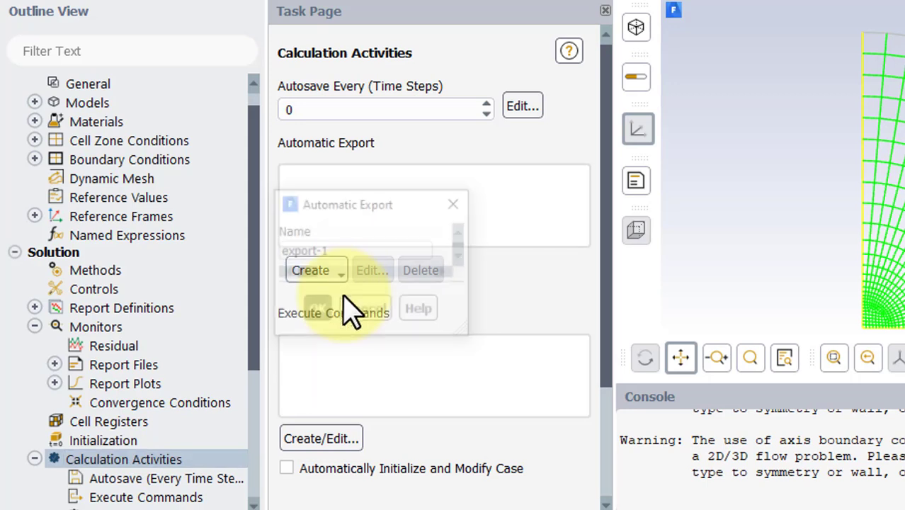
pyautogui.moveTo(503, 212); pyautogui.dragTo(280, 0)
# Set export-1 to CDAT for CFD-Post & EnSight format exporting Static Temperature
pyautogui.click(235, 77)
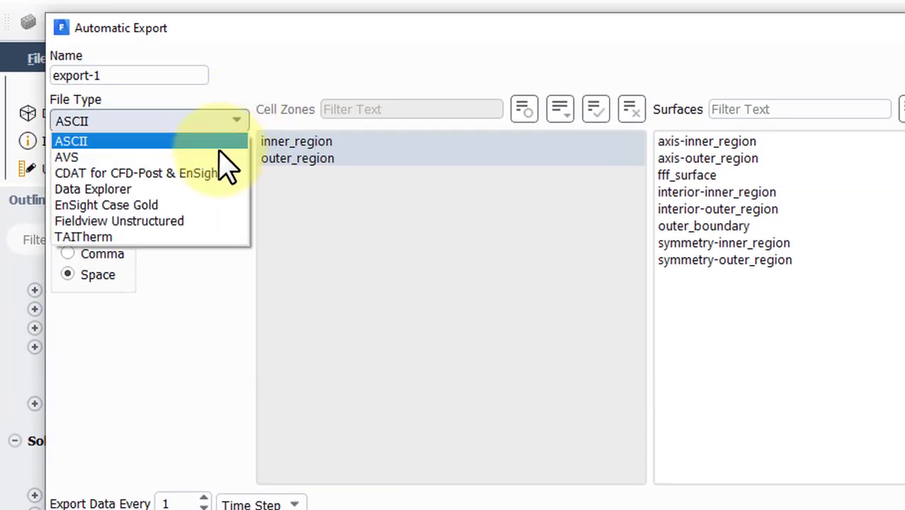
pyautogui.click(220, 171)
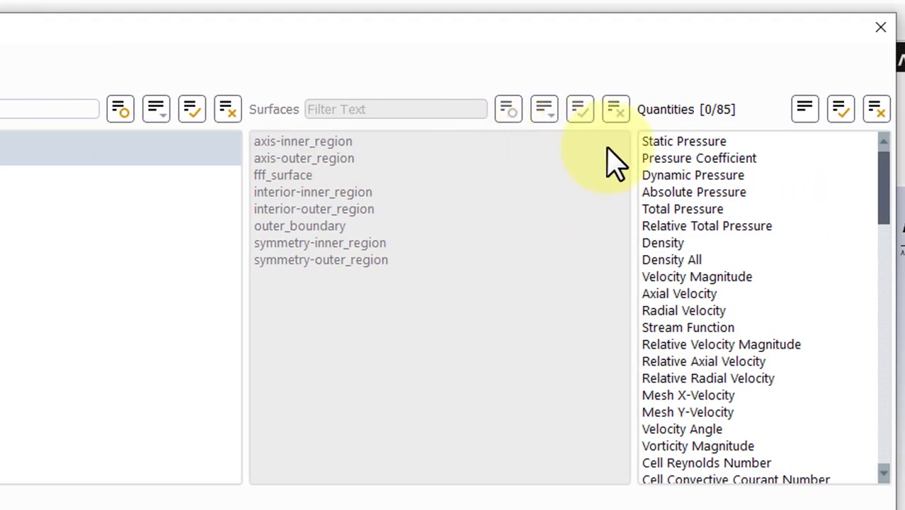
pyautogui.scroll(-4, 690, 340)
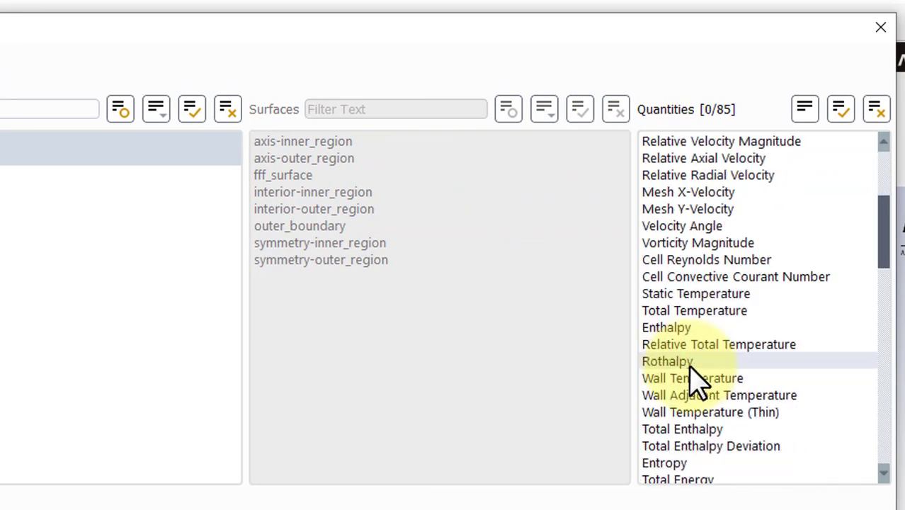
pyautogui.click(648, 294)
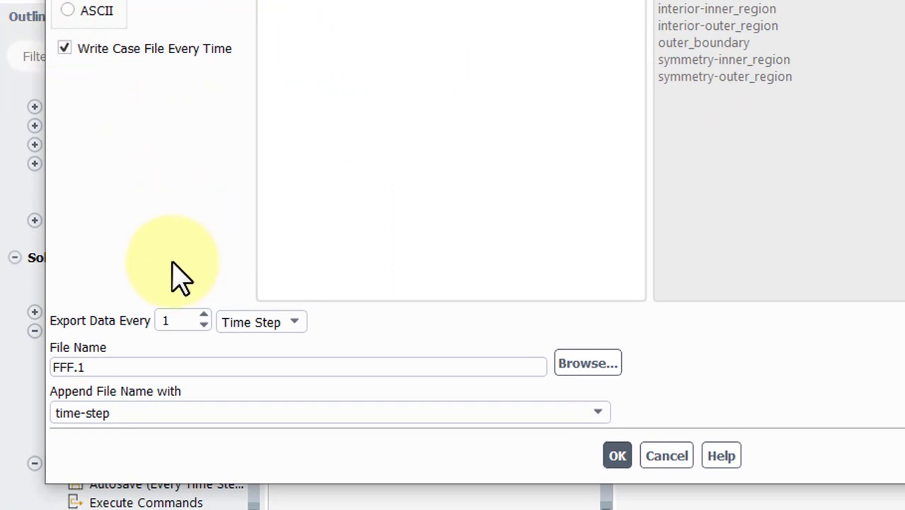
# Export every 0.002 s flow time to file 'transient' with a 3-decimal flow-time suffix, and confirm
pyautogui.click(248, 324)
pyautogui.click(242, 360)
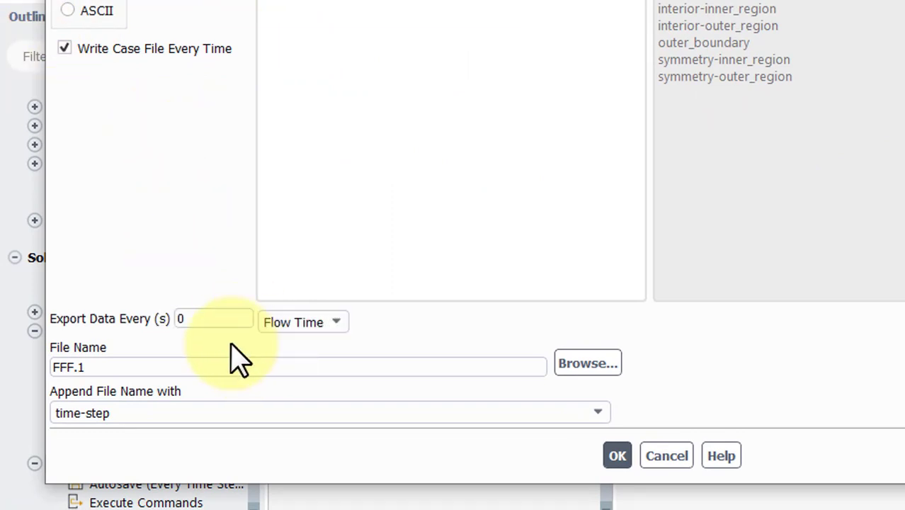
pyautogui.moveTo(211, 318); pyautogui.dragTo(176, 338)
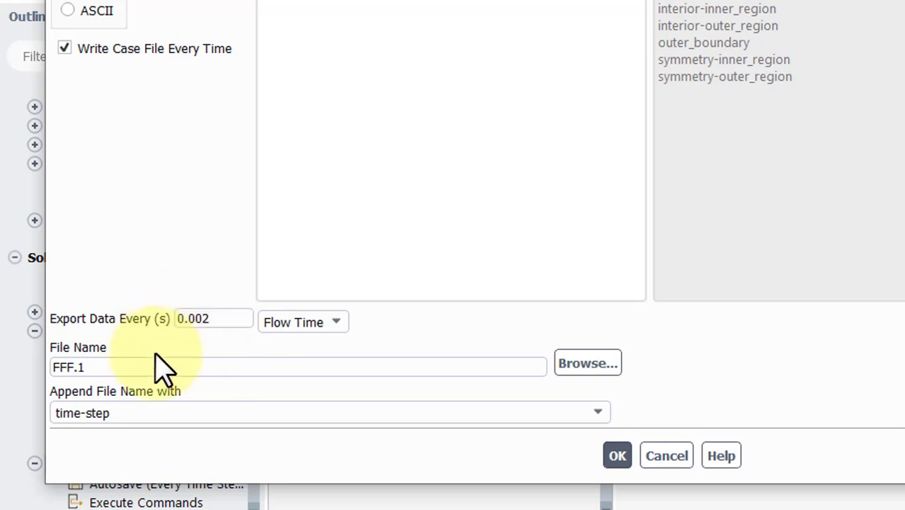
pyautogui.click(121, 367)
pyautogui.moveTo(85, 367); pyautogui.dragTo(39, 386)
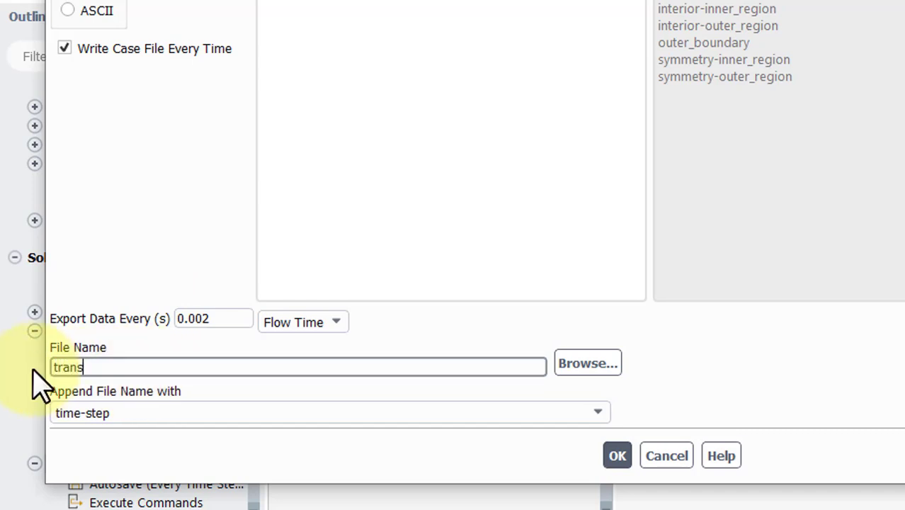
pyautogui.click(201, 414)
pyautogui.click(164, 446)
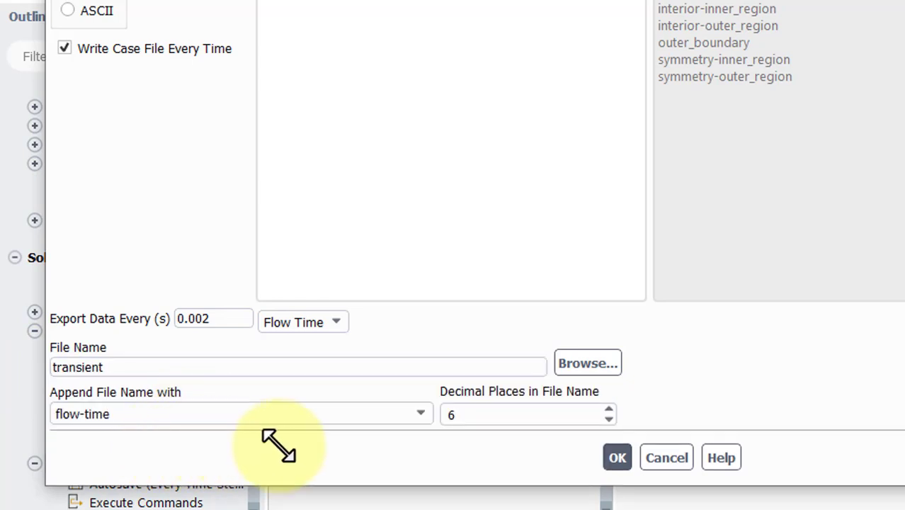
pyautogui.doubleClick(485, 417)
pyautogui.write('3')
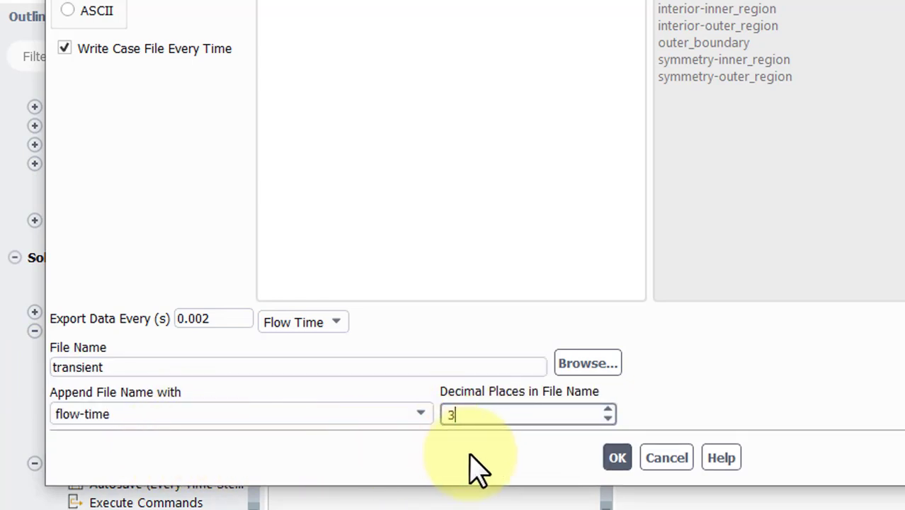
pyautogui.click(613, 459)
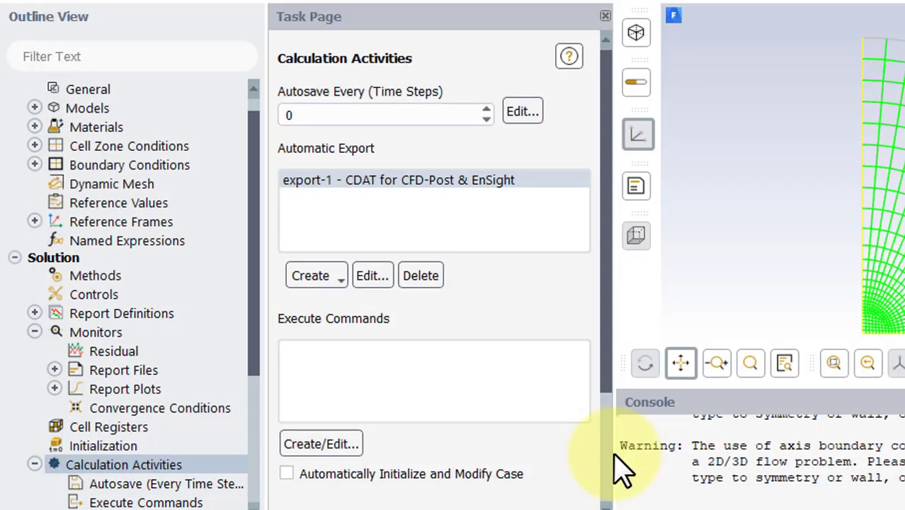
# On Run Calculation, enter a Time Step Size of 1e-5 s and 1000 time steps
pyautogui.click(34, 465)
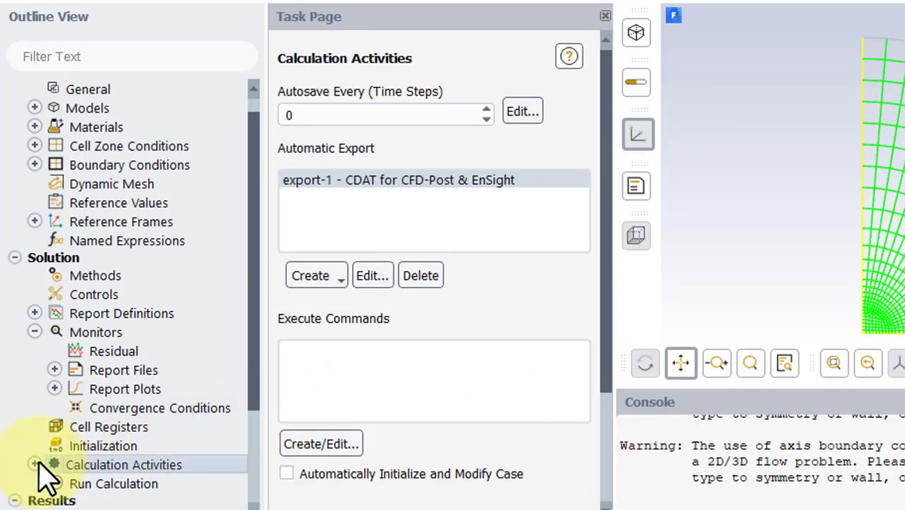
pyautogui.click(132, 482)
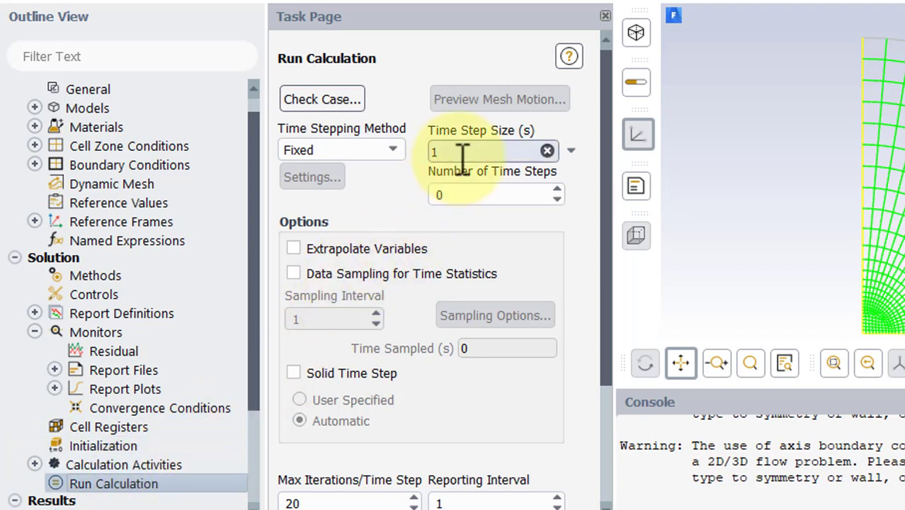
pyautogui.moveTo(464, 151); pyautogui.dragTo(423, 151)
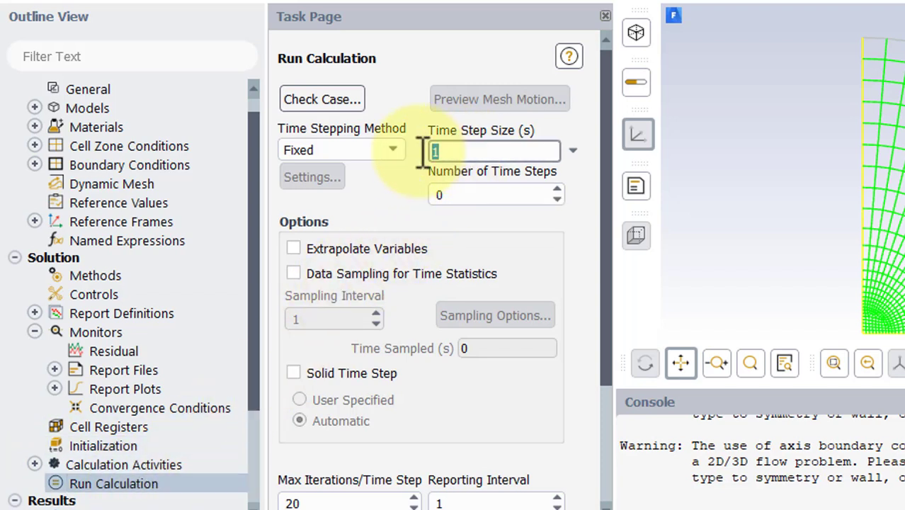
pyautogui.write('e-5')
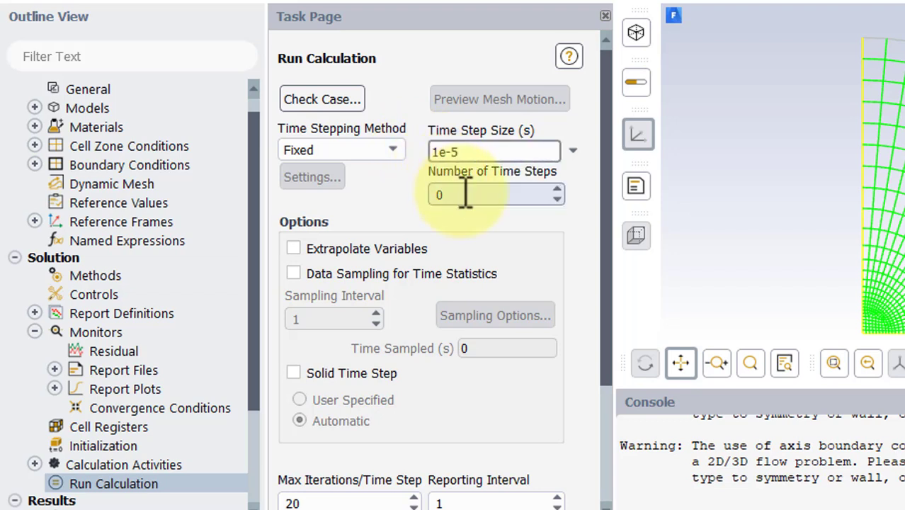
pyautogui.moveTo(465, 195); pyautogui.dragTo(425, 198)
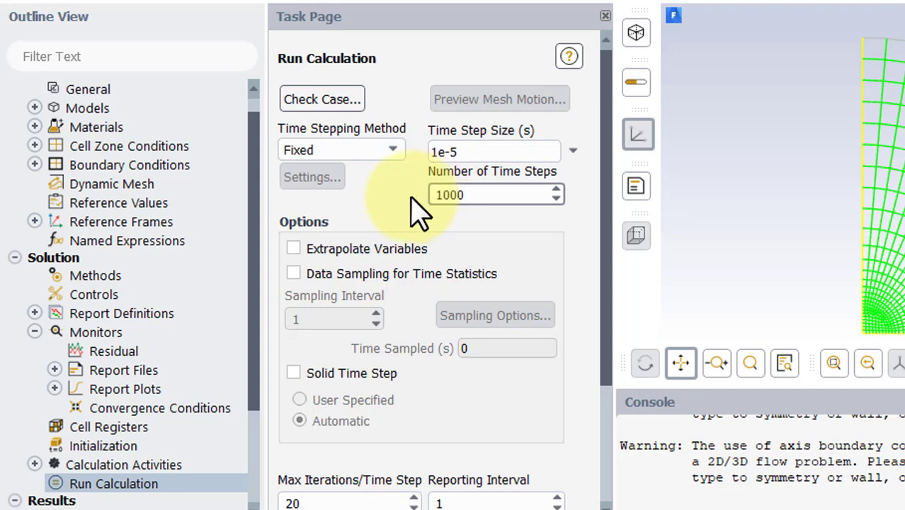
pyautogui.scroll(-5, 416, 216)
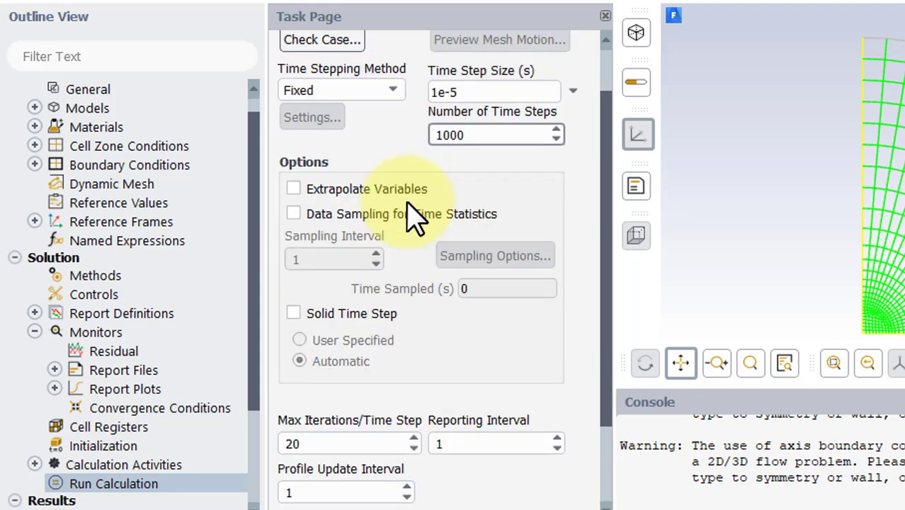